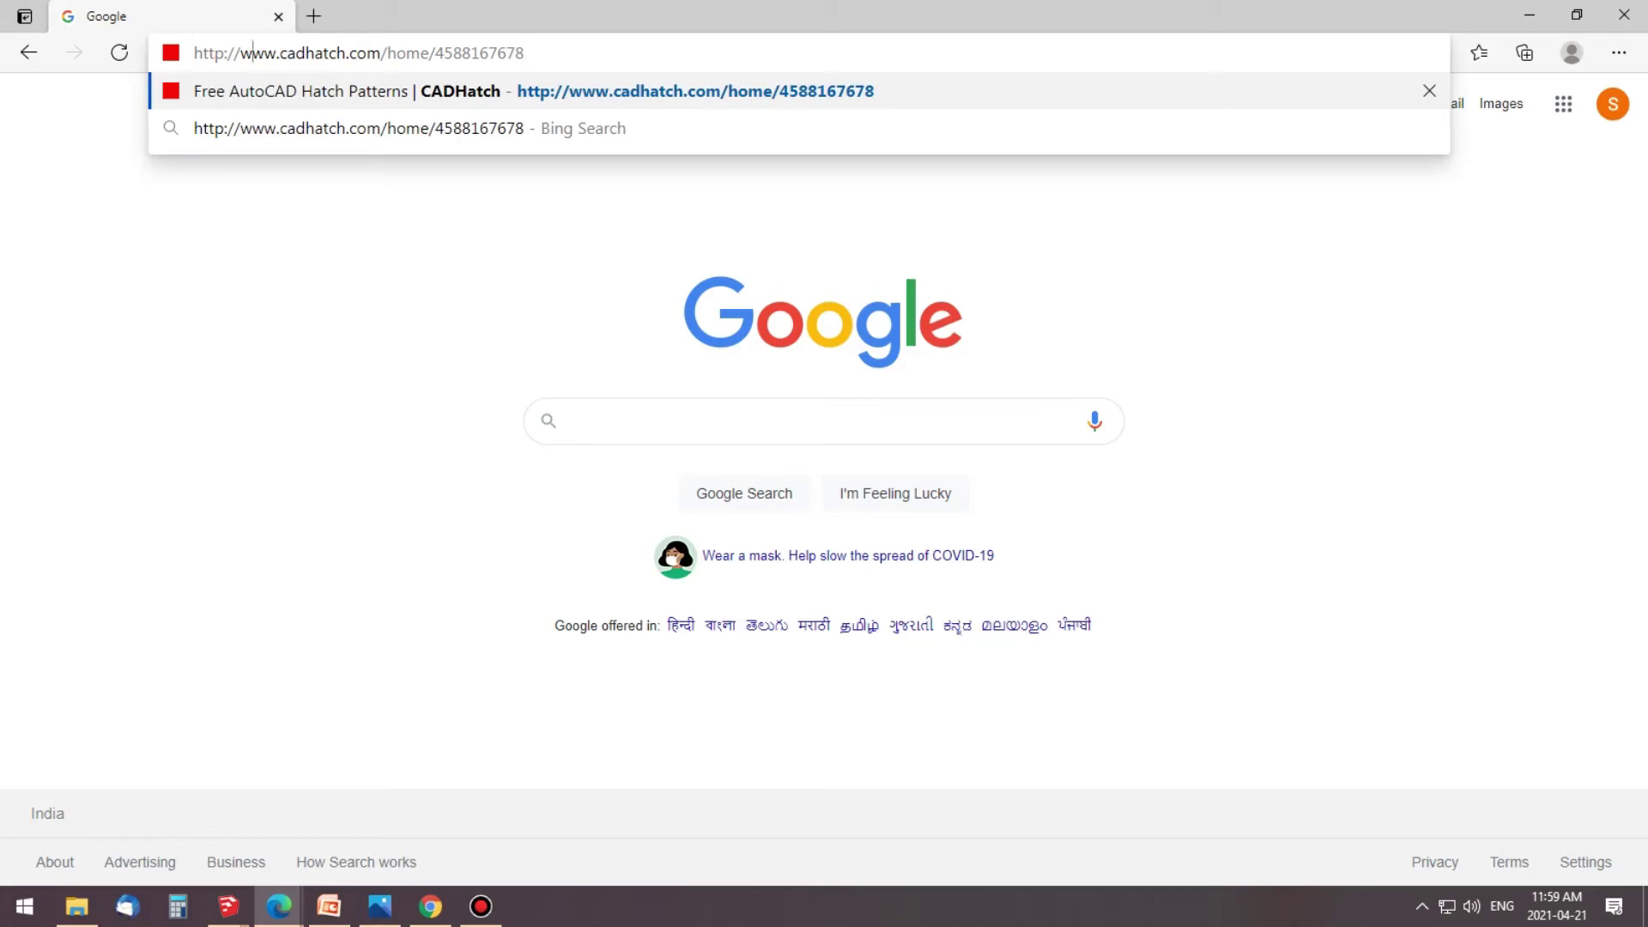
Step: Load cadhatch.com and download HSTON5E0.pat from its Stonework Hatch Patterns page
key(shift+Right)
key(shift+Right)
key(shift+Right)
key(shift+Right)
key(shift+Right)
key(shift+Right)
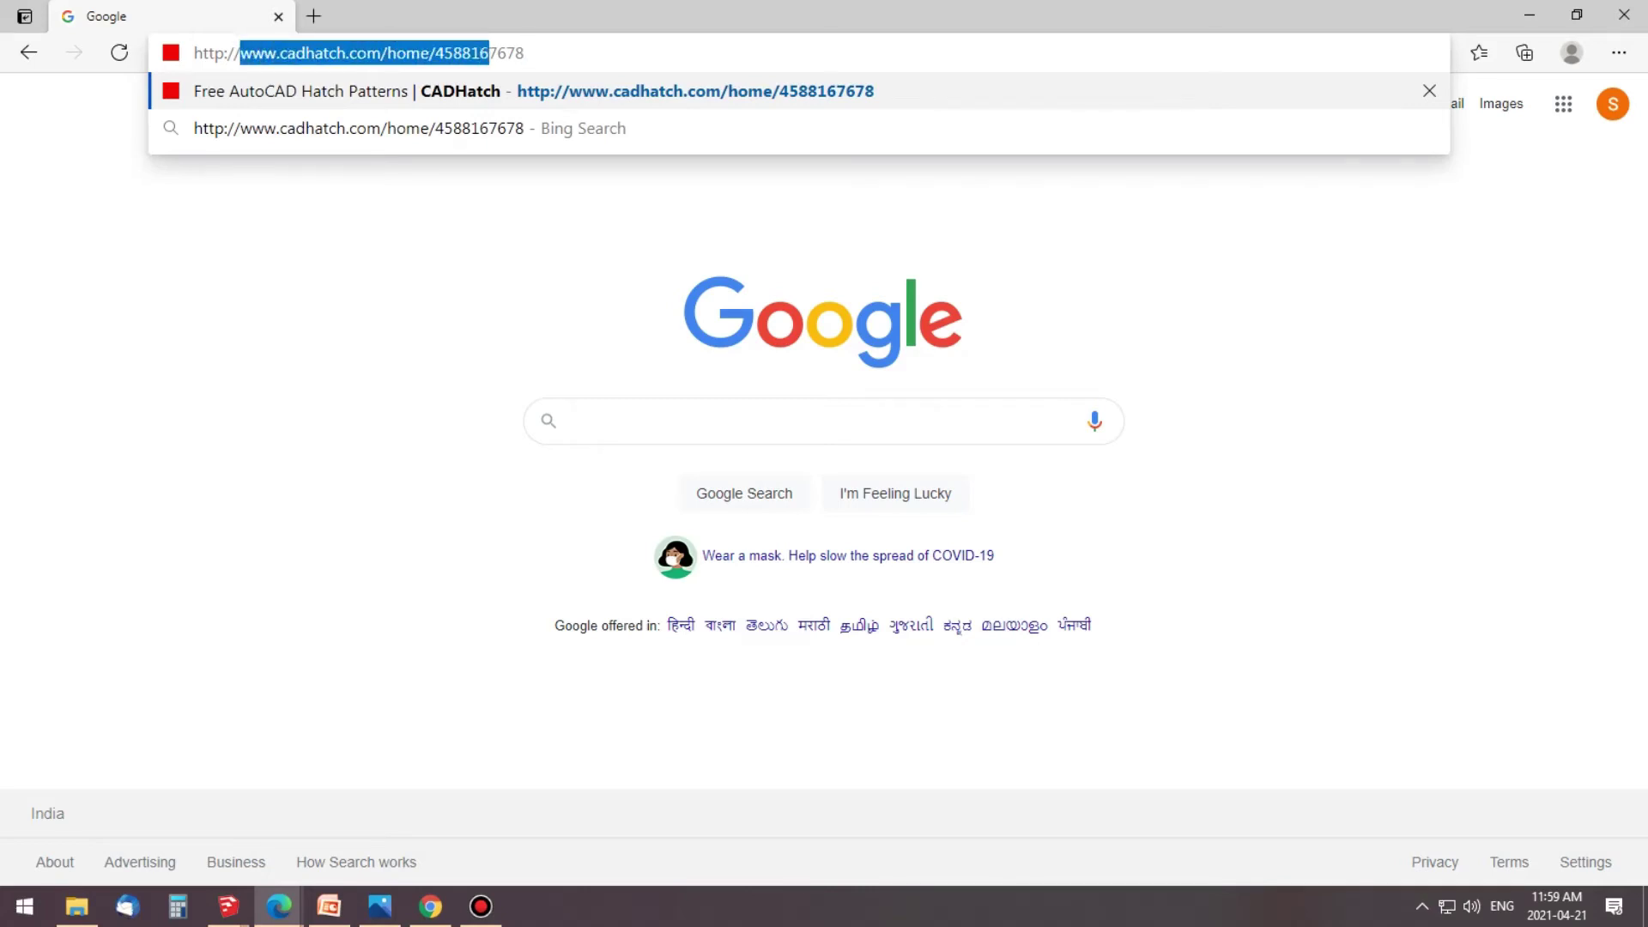
key(End)
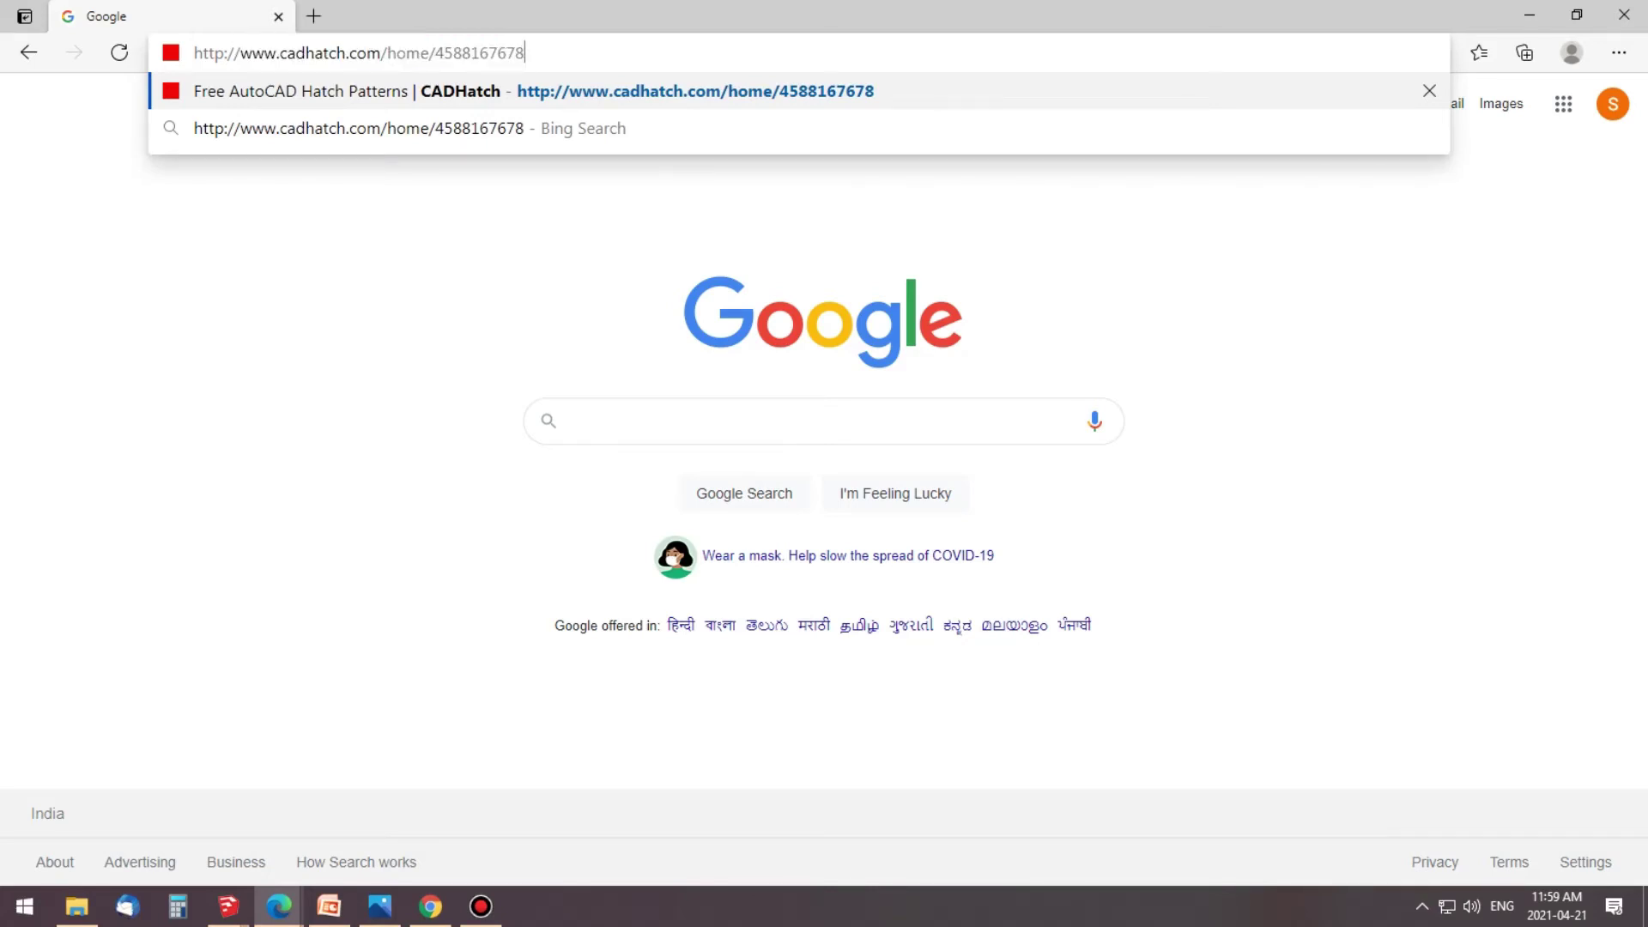
key(Return)
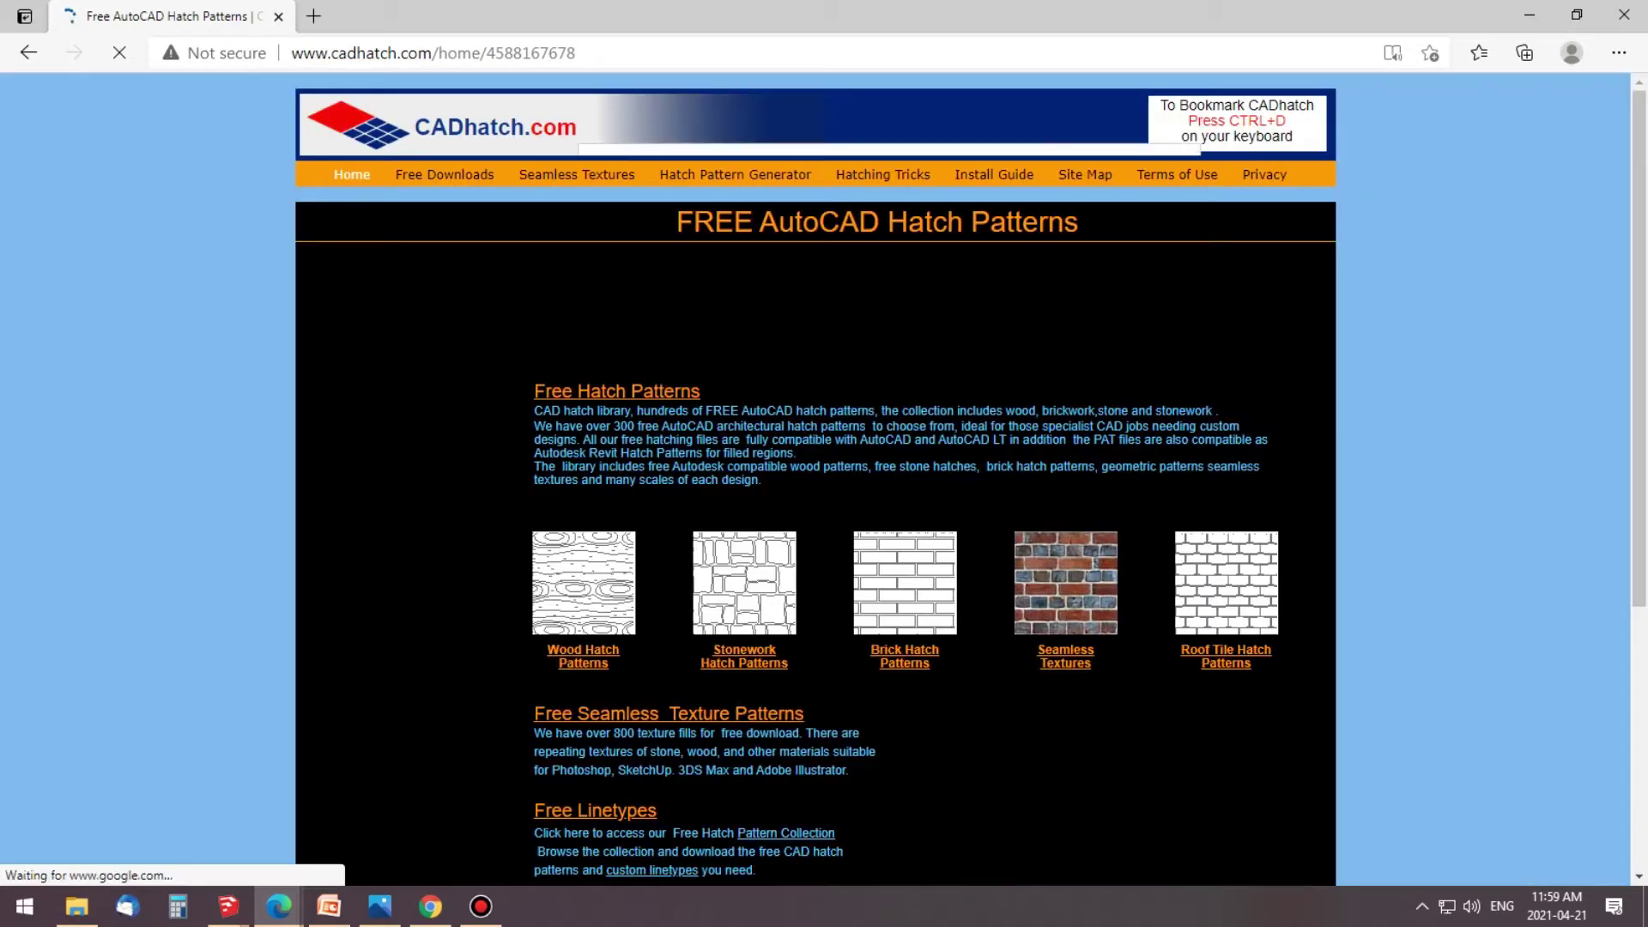
scroll(755, 343, down, 3)
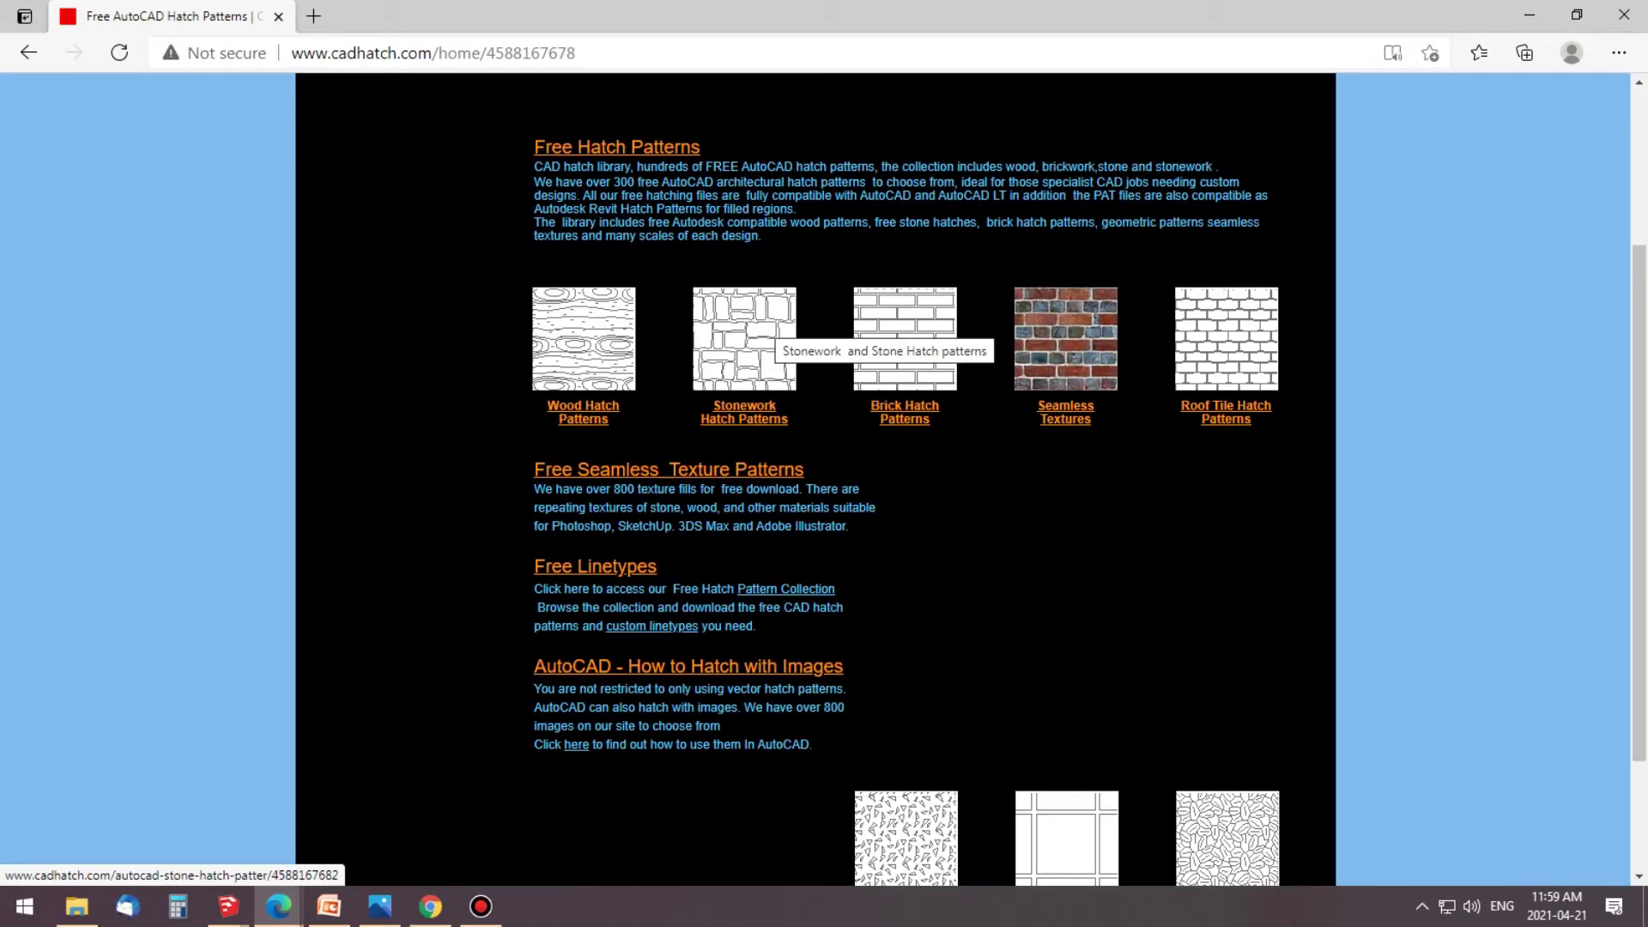
scroll(737, 582, up, 3)
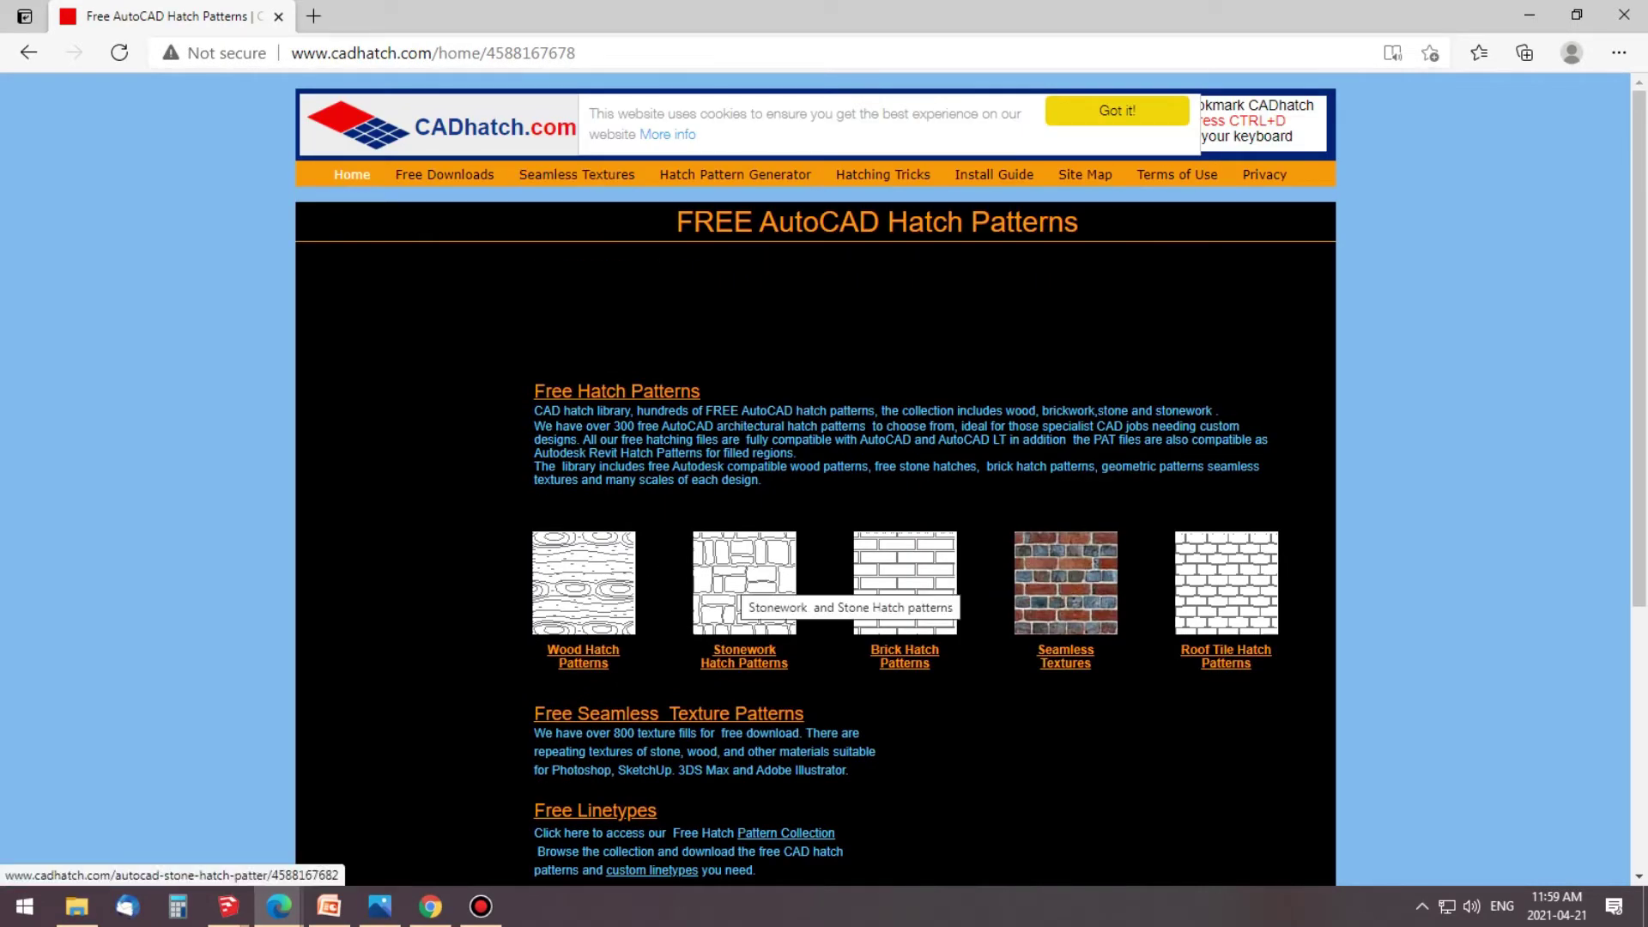
click(739, 579)
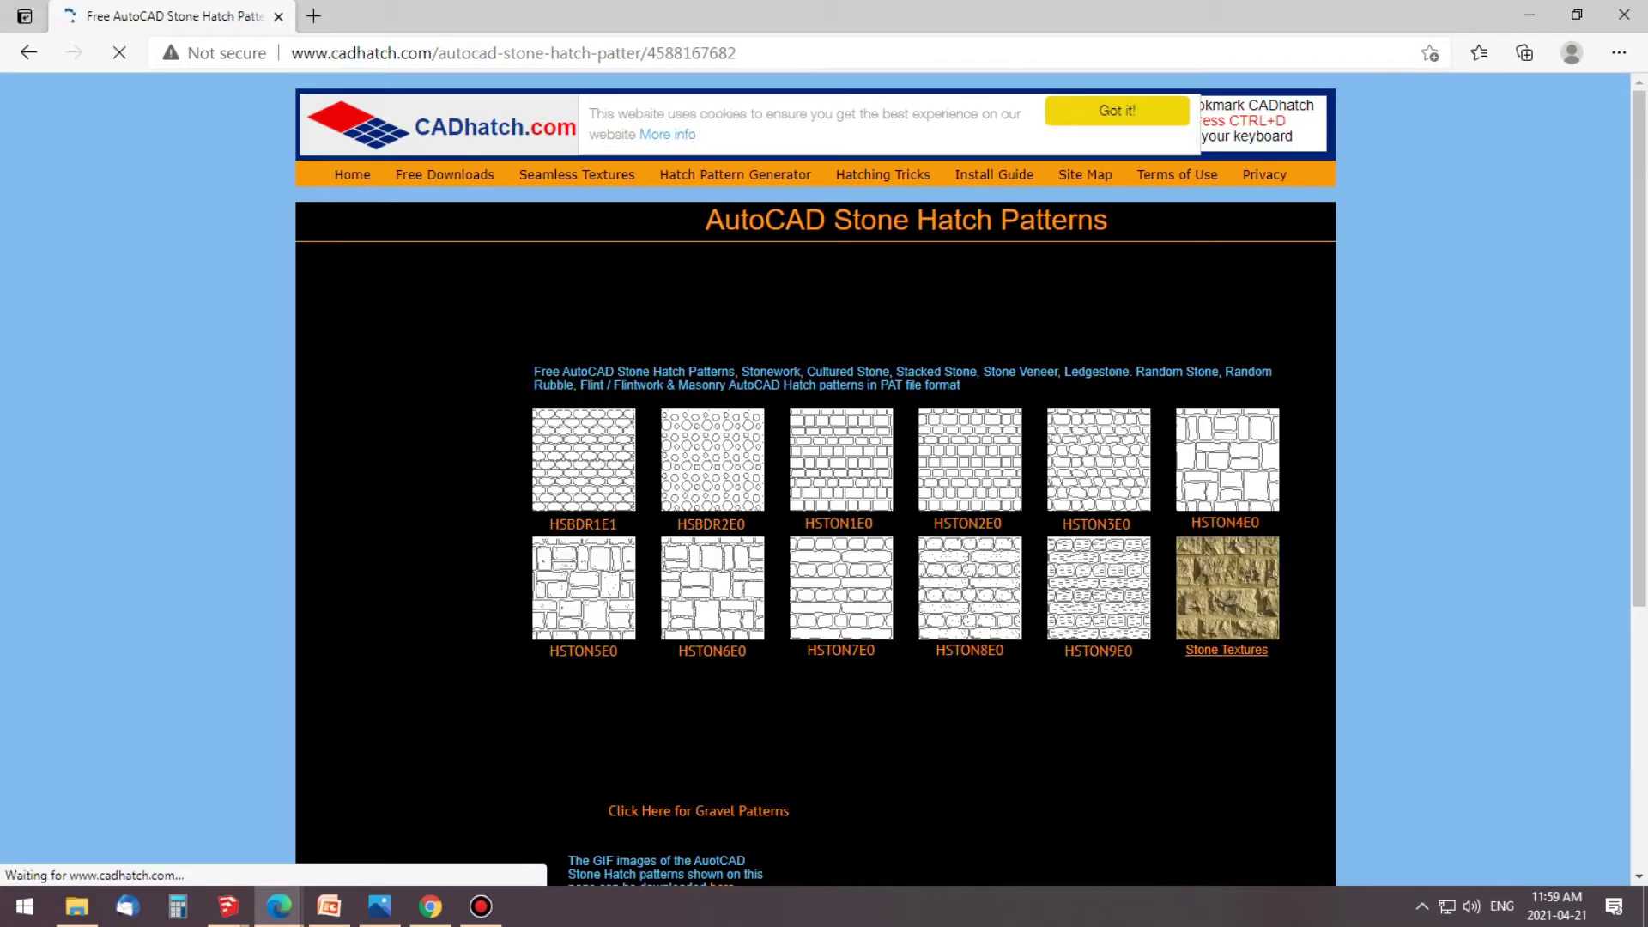
scroll(837, 361, down, 3)
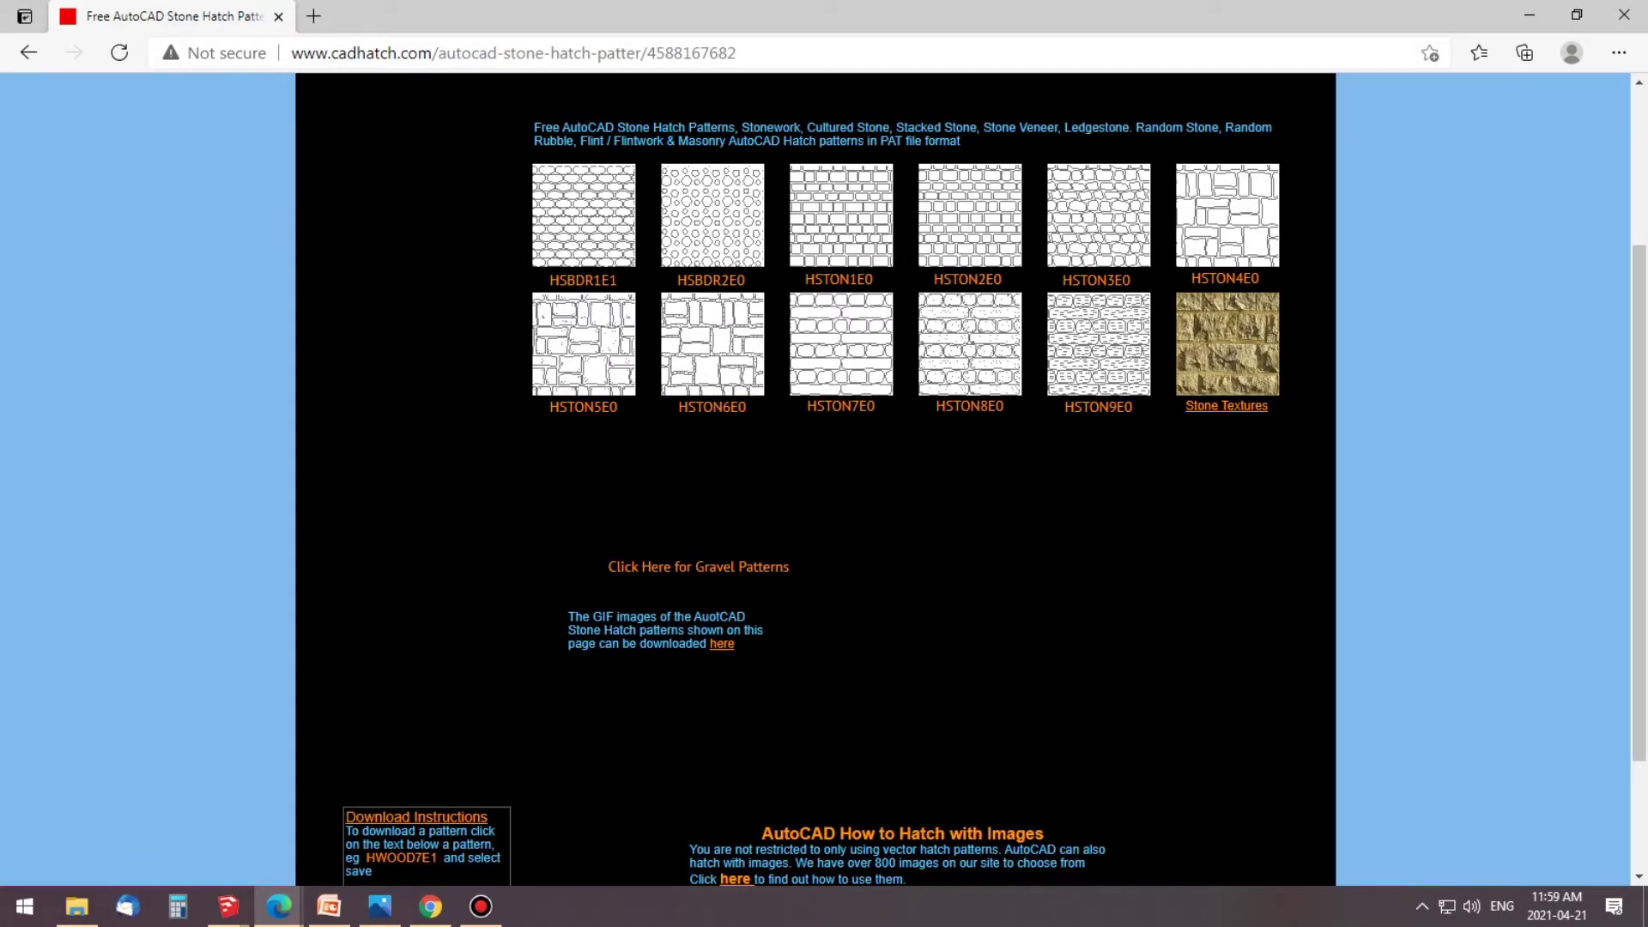
click(584, 407)
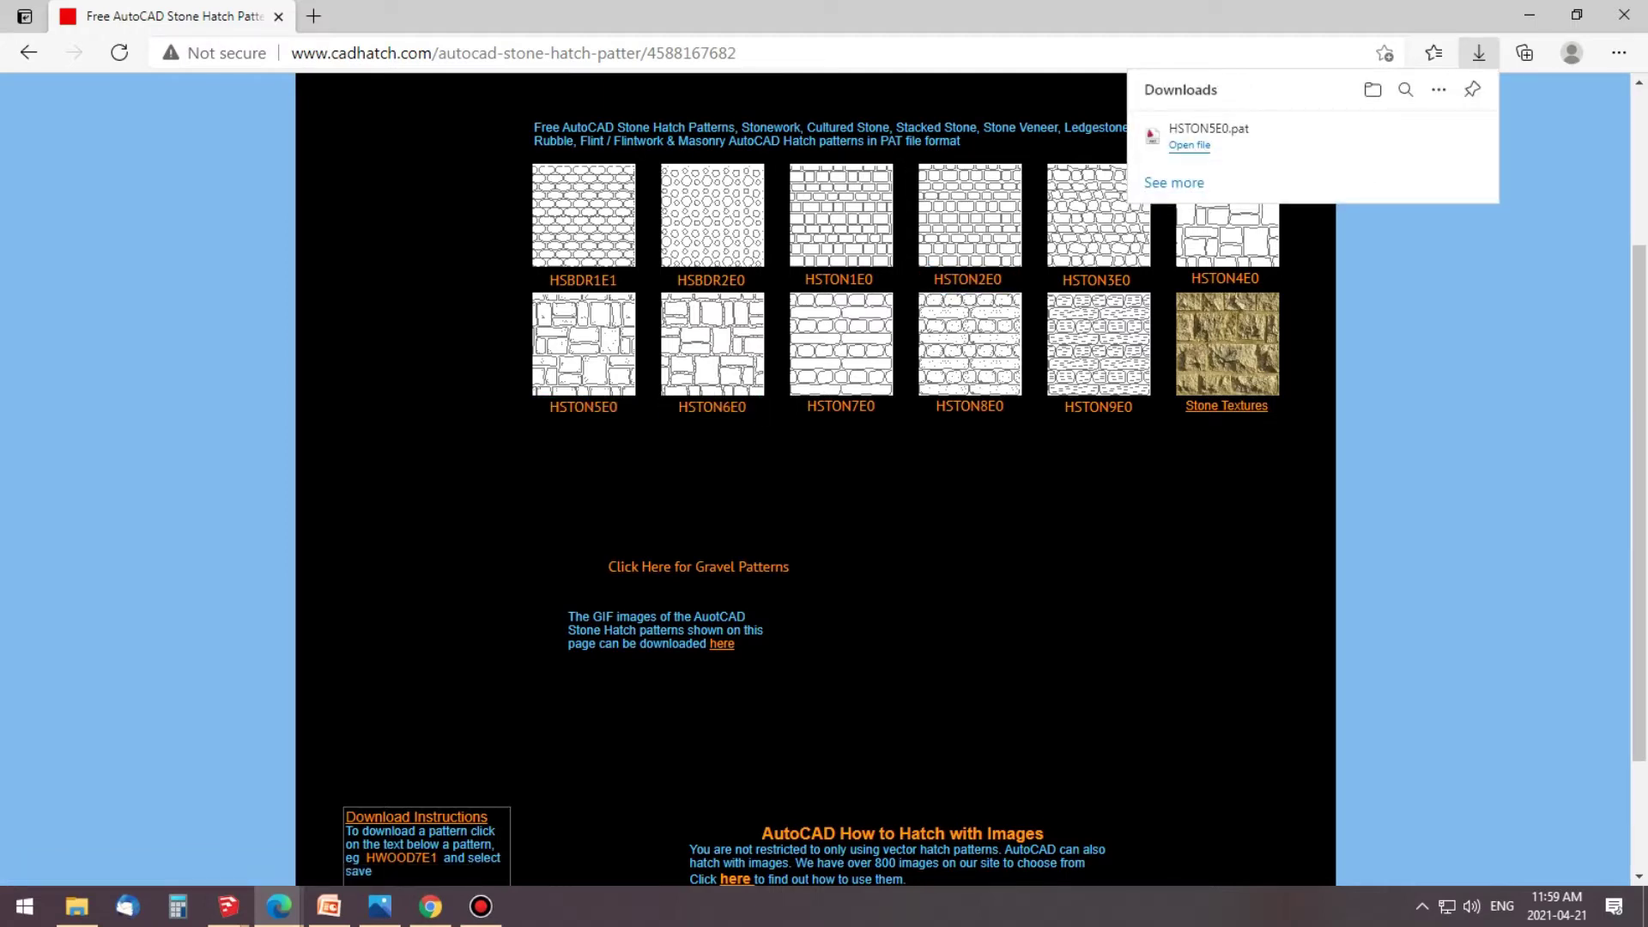
Step: Copy the downloaded HSTON5E0.pat from the Downloads folder
click(1408, 134)
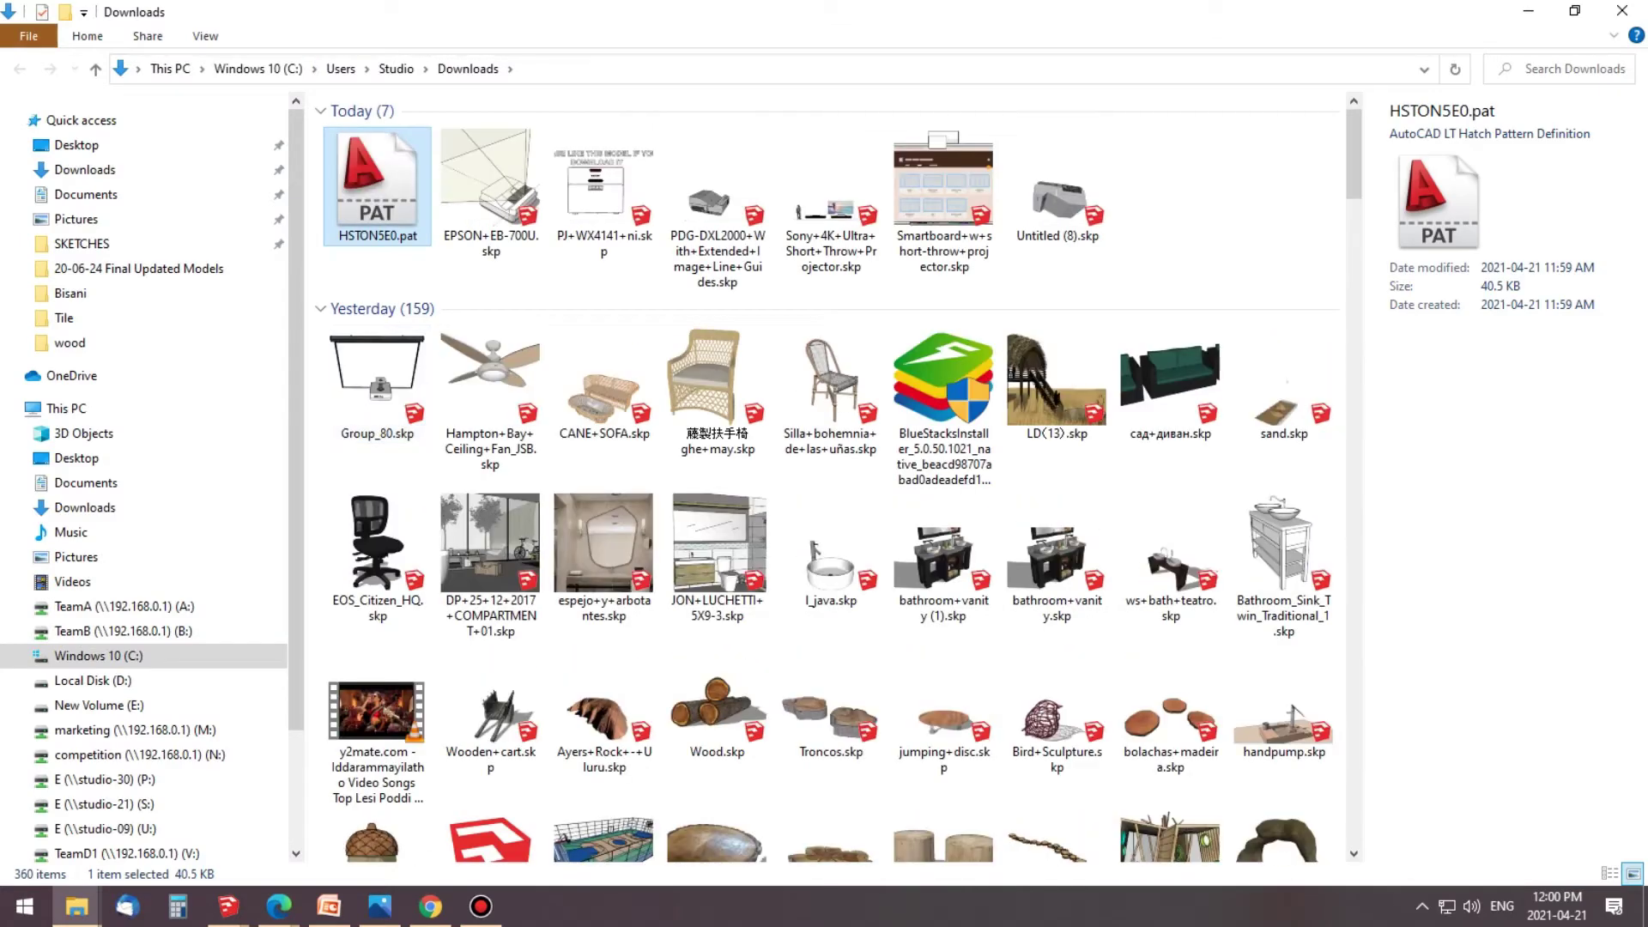
right_click(395, 210)
click(444, 579)
Step: Create a new desktop folder named 'New hatch pattern'
key(super+d)
right_click(546, 597)
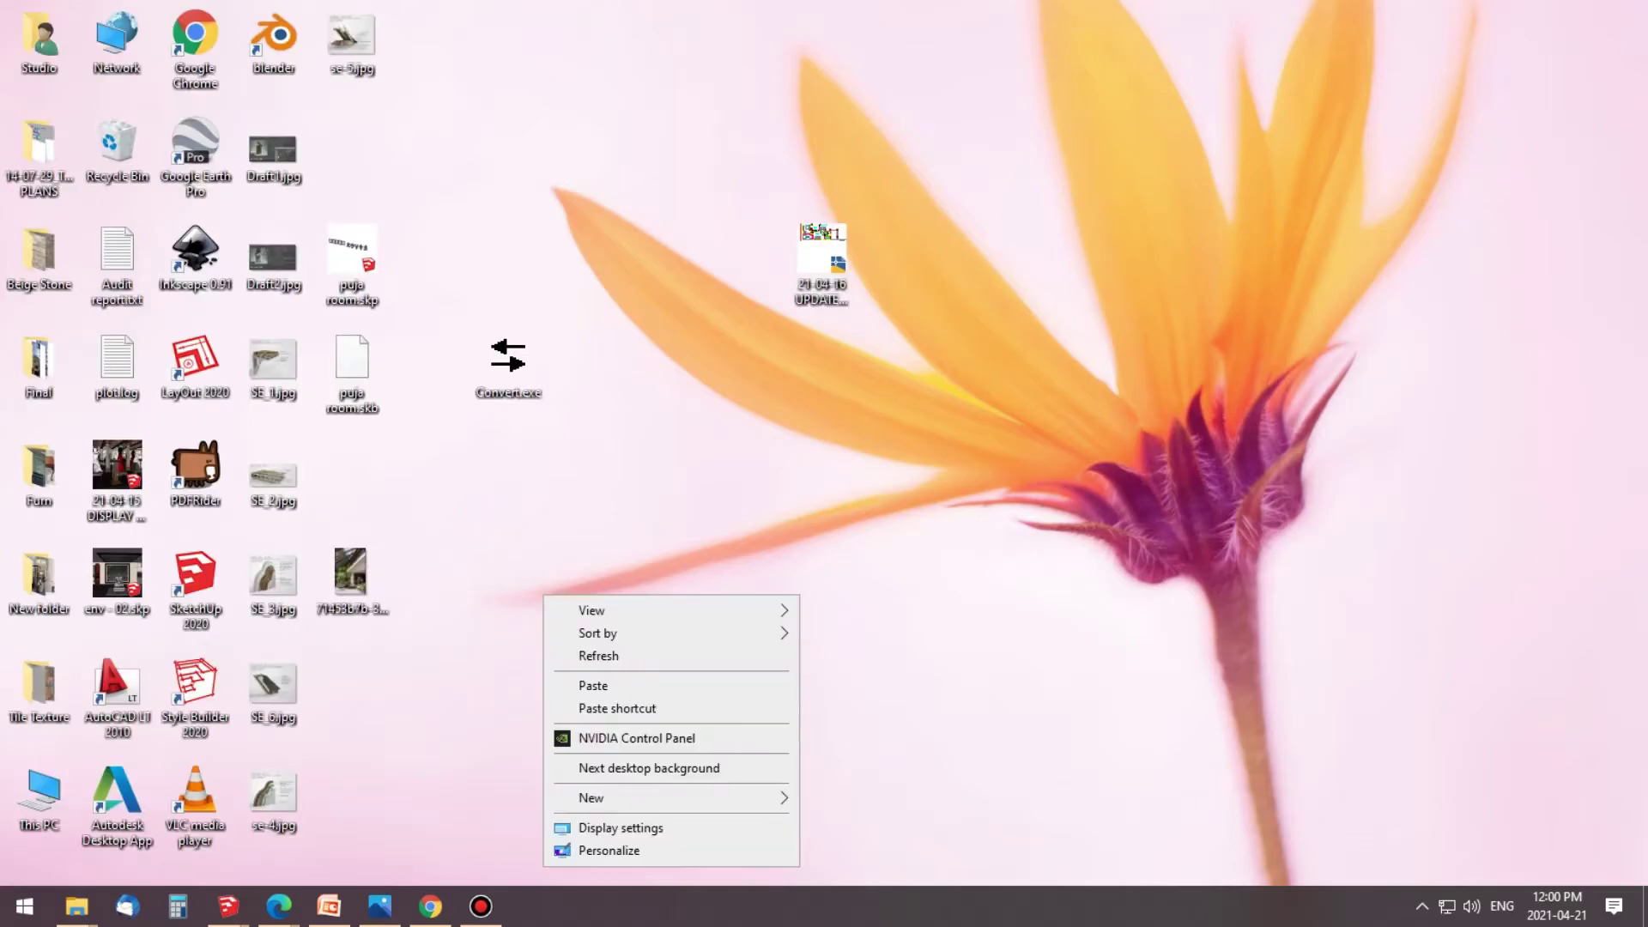
click(848, 561)
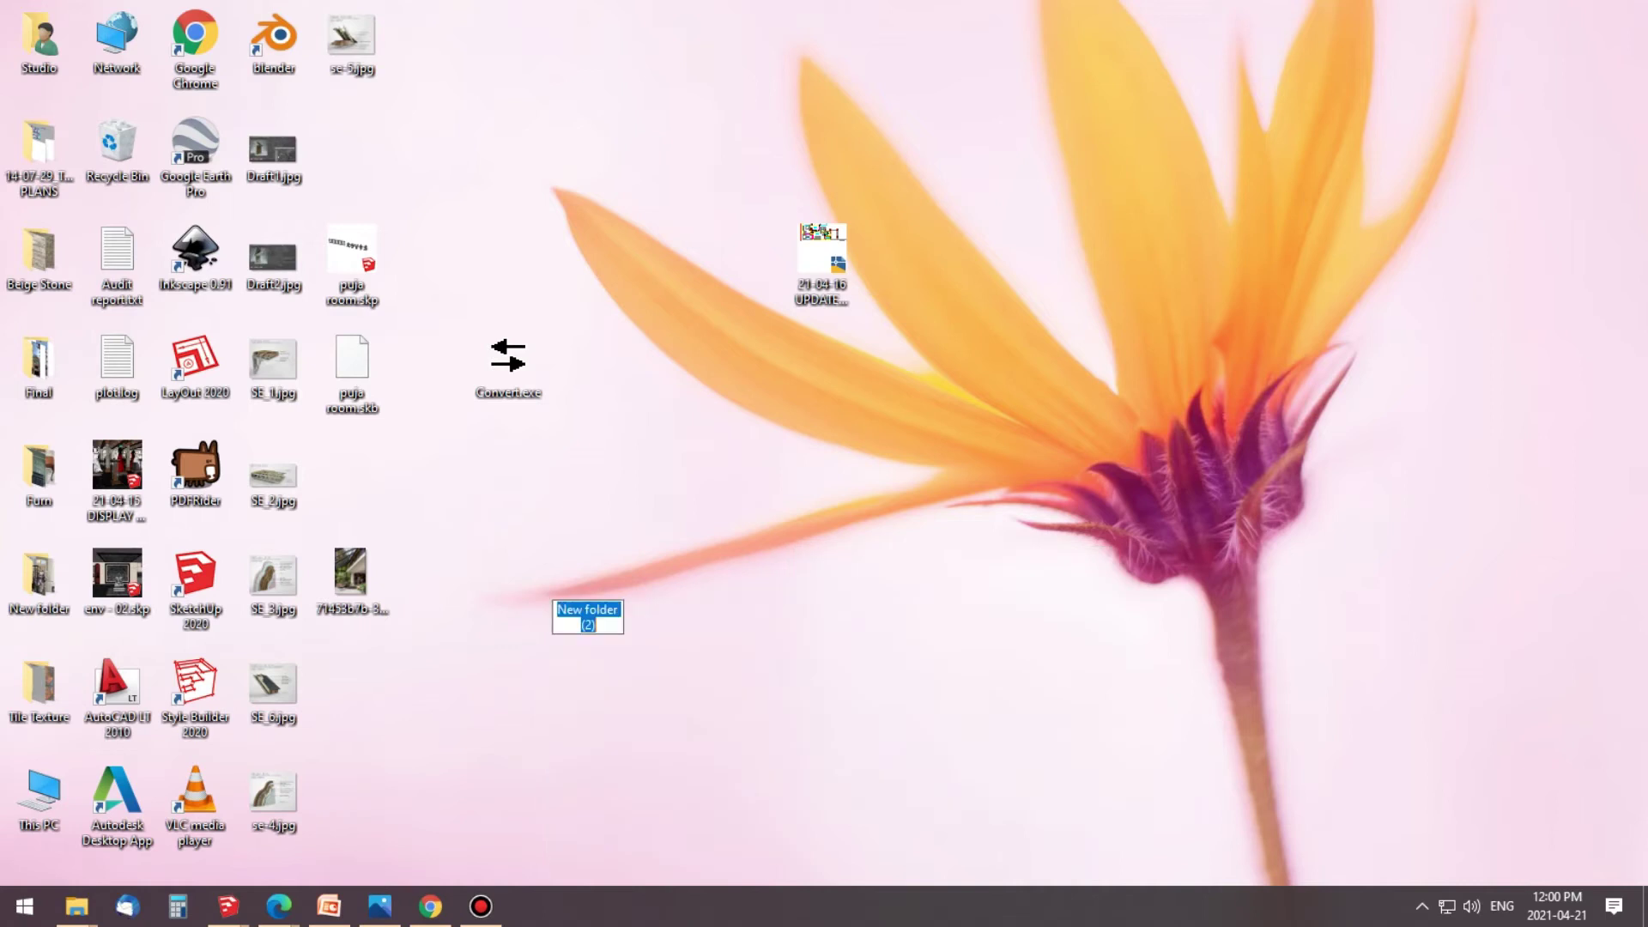
text(Hat)
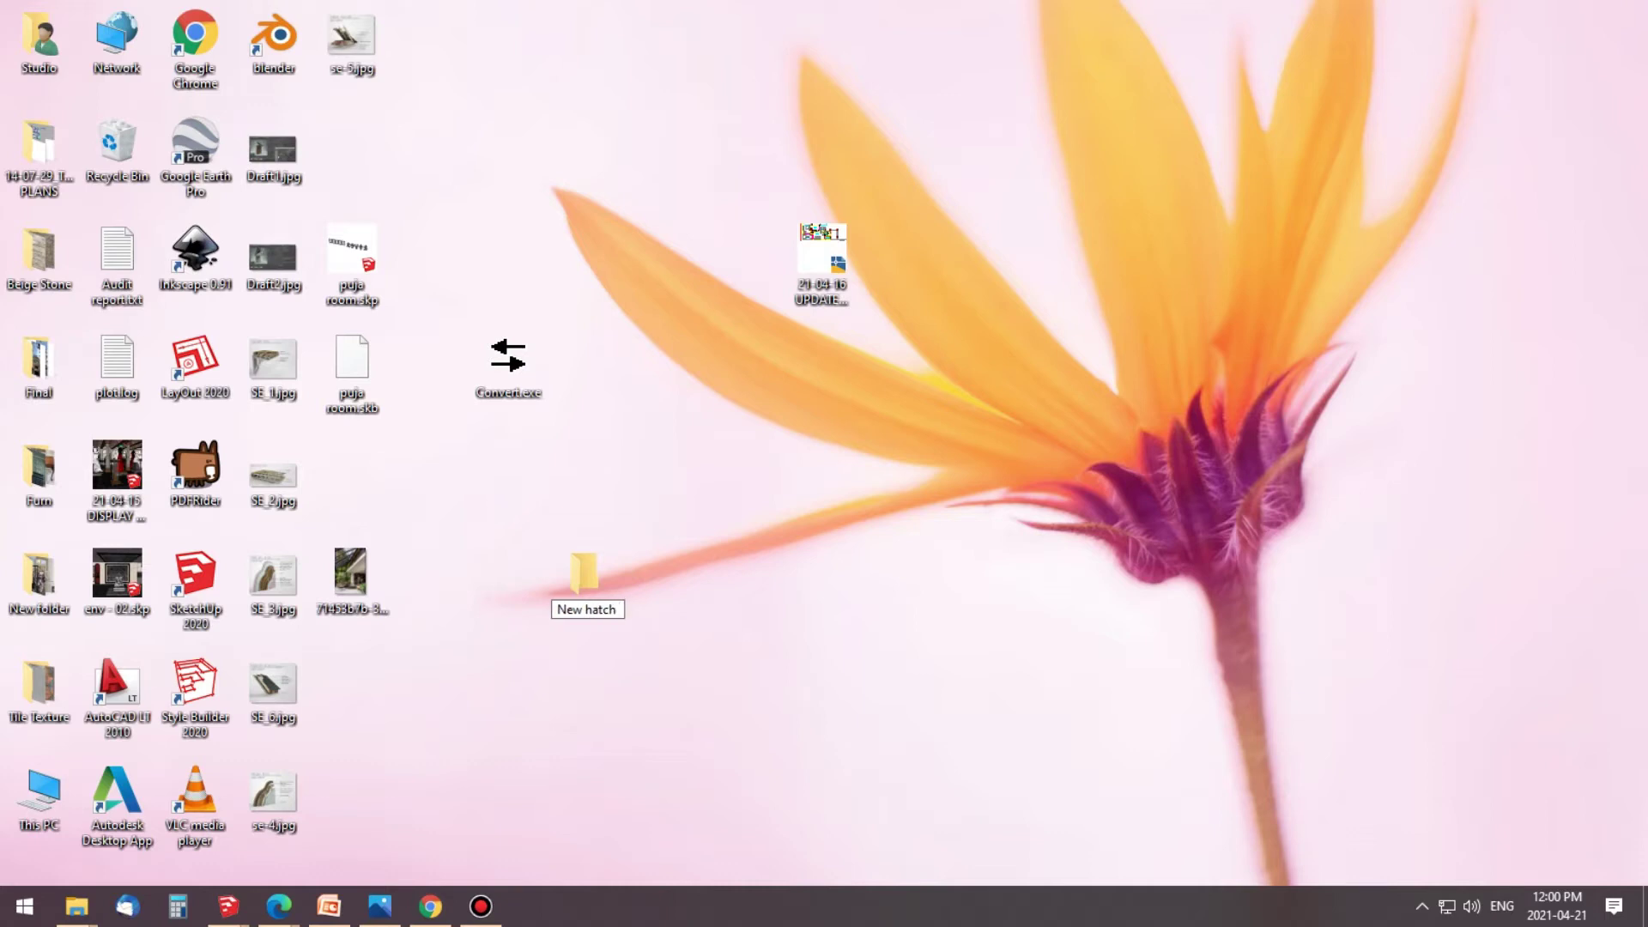
text(patt)
key(Return)
key(Return)
Step: Paste HSTON5E0.pat into the New hatch pattern folder
right_click(584, 525)
key(Escape)
key(ctrl+v)
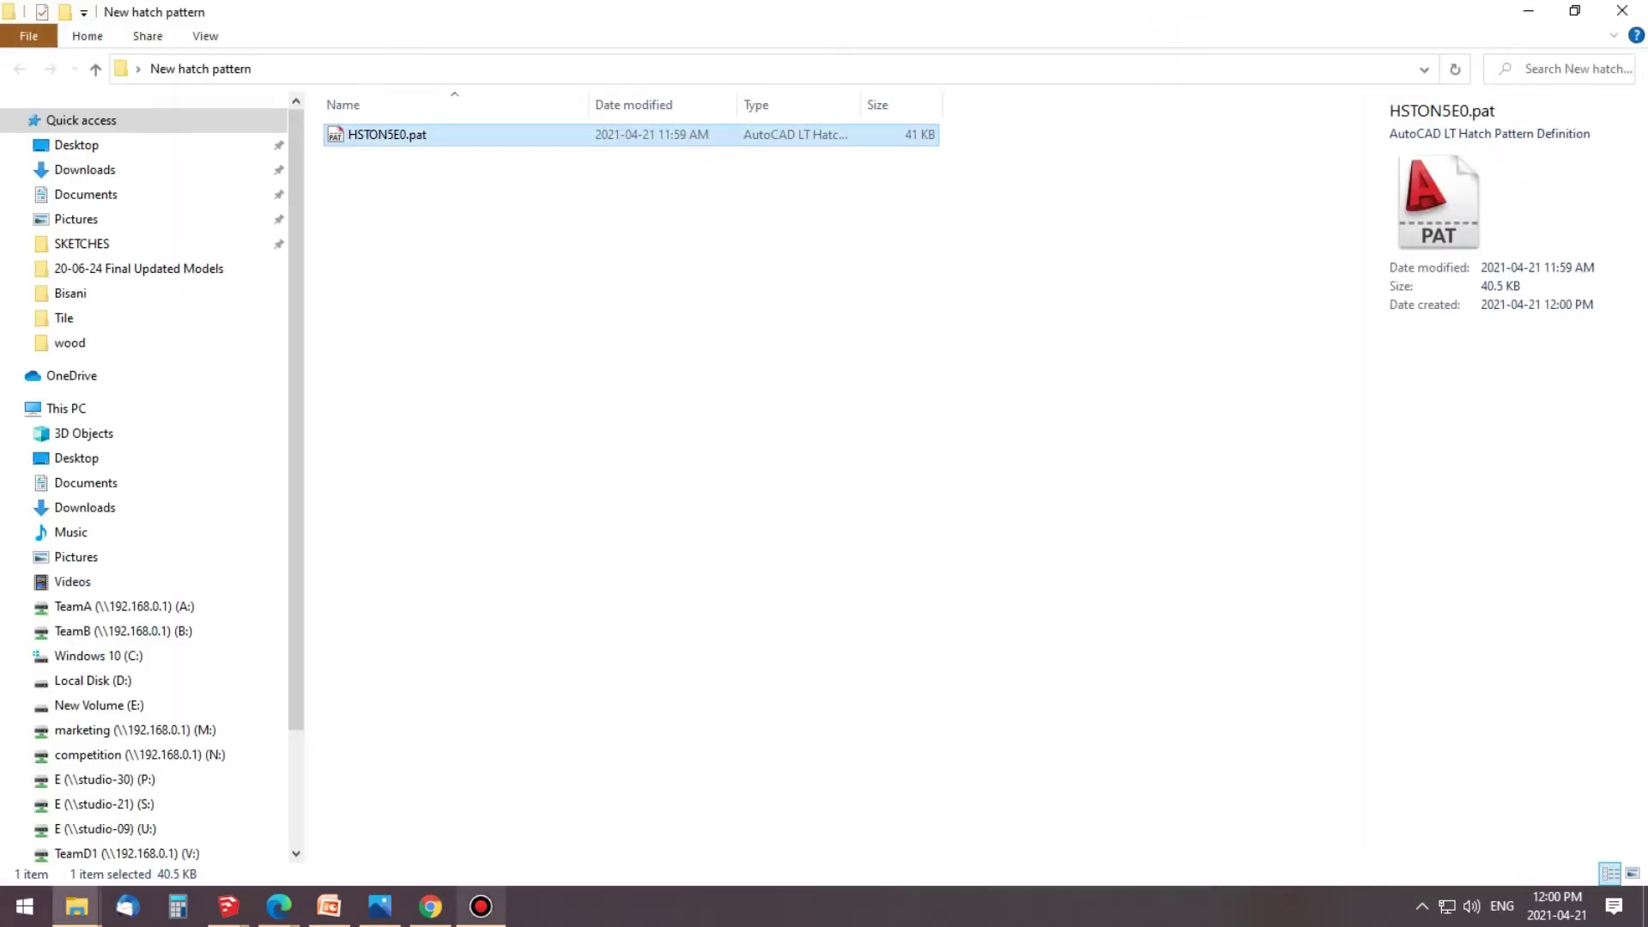
key(alt+Tab)
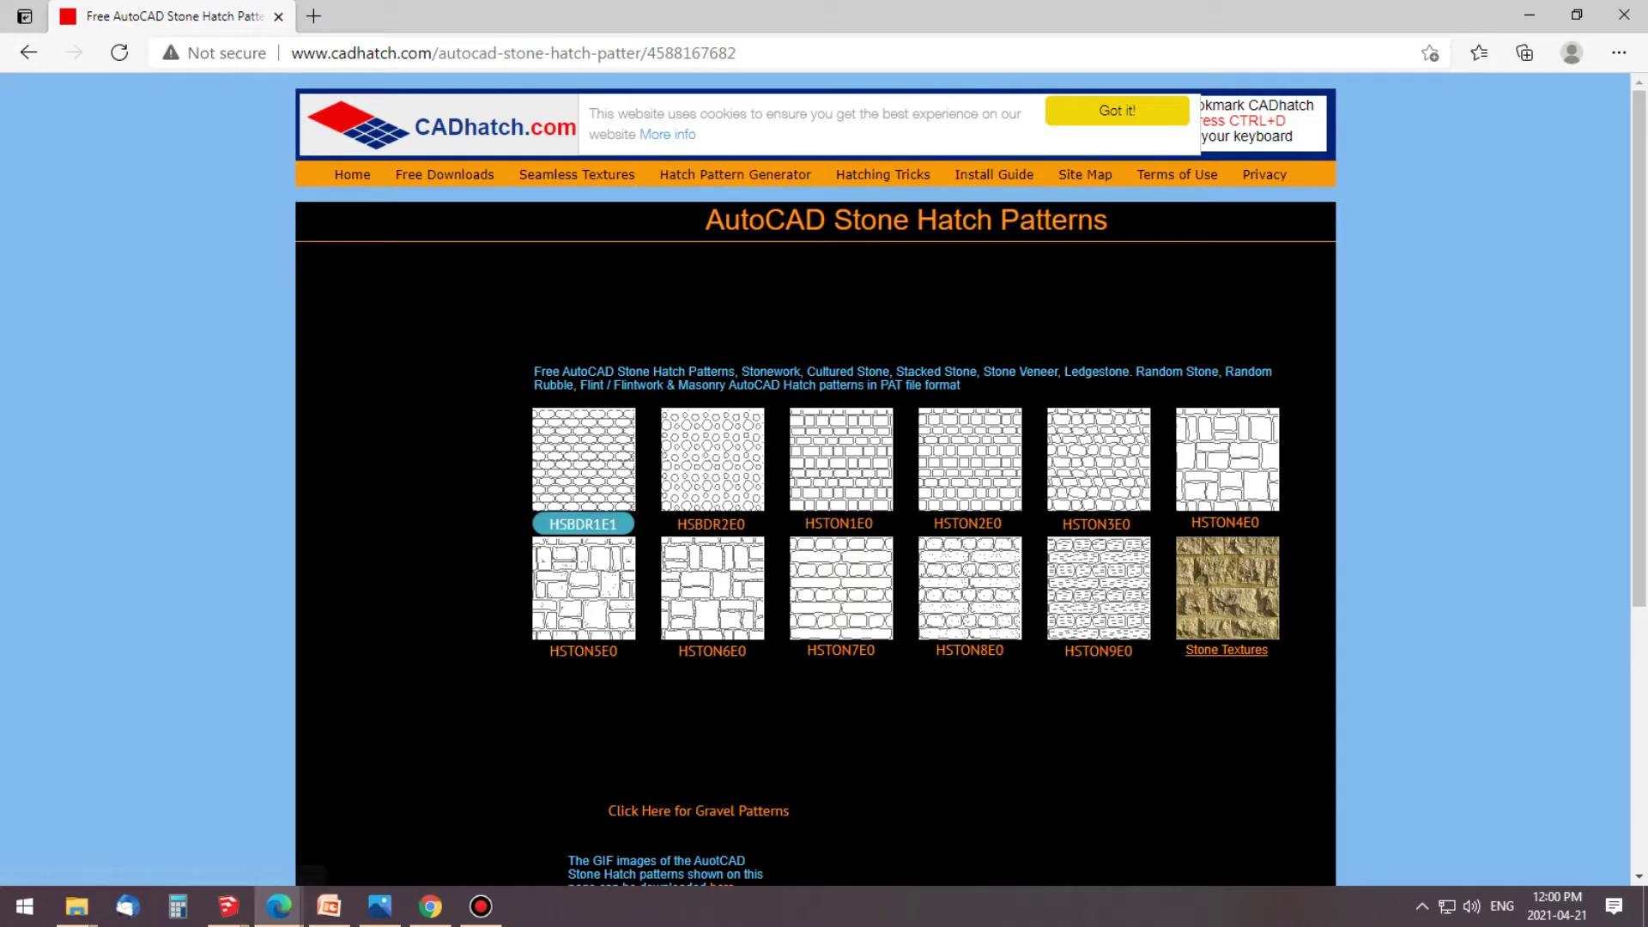
Step: Return to CADhatch's Stone Hatch Patterns page via Free Downloads and download HSTON1E0.pat
click(444, 174)
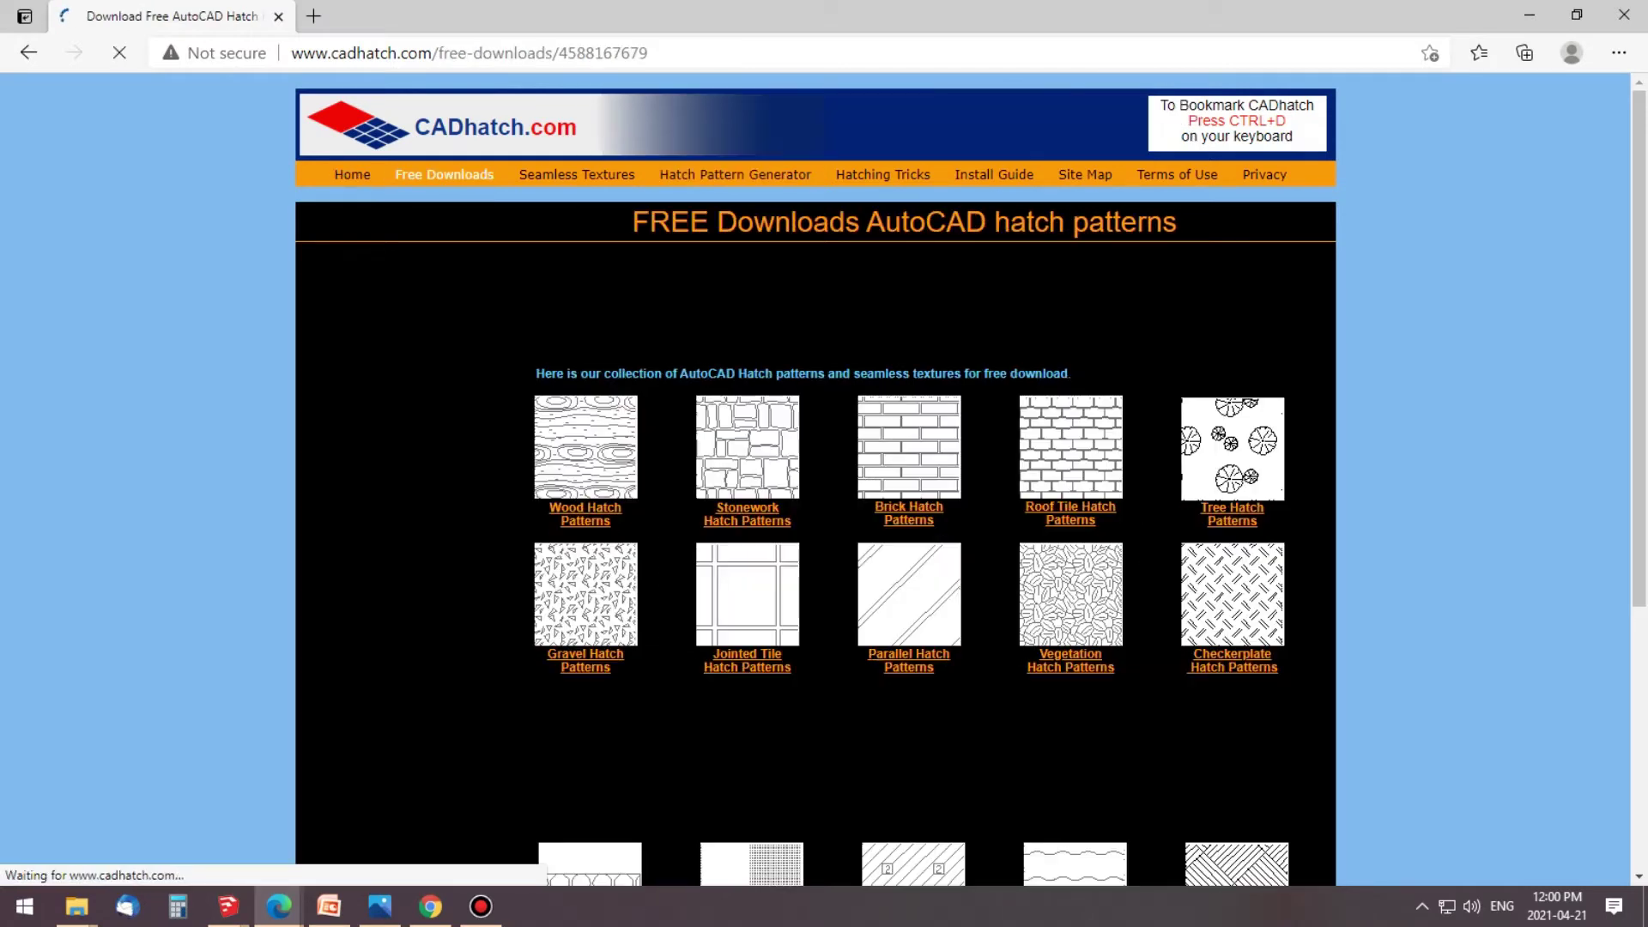
scroll(747, 447, down, 3)
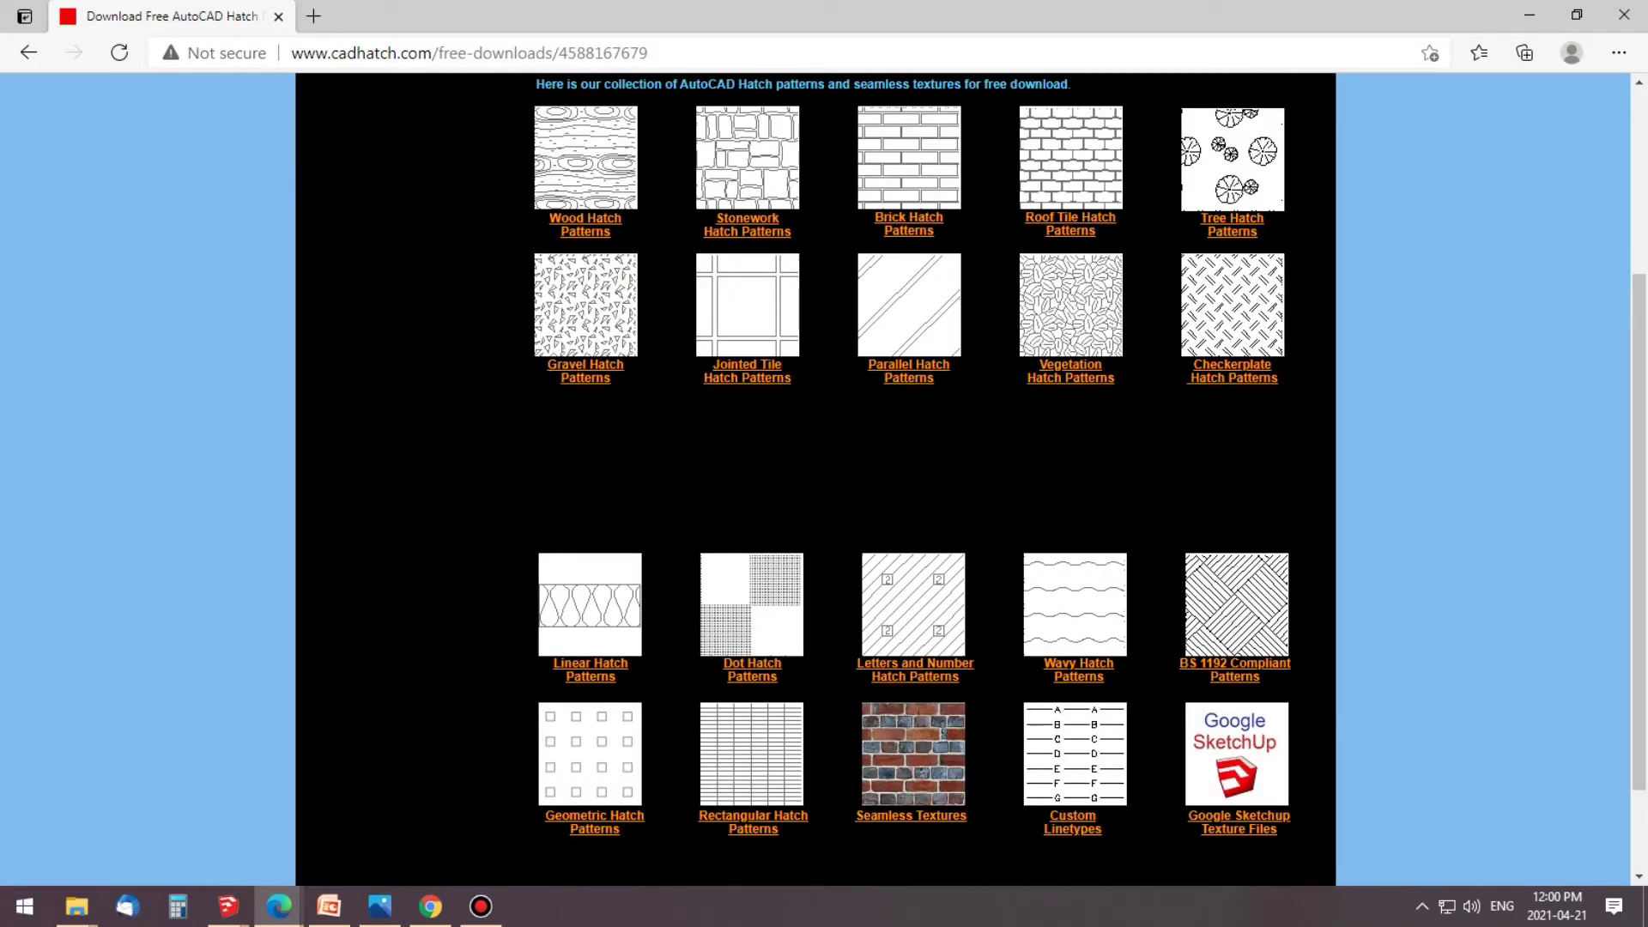
click(1070, 370)
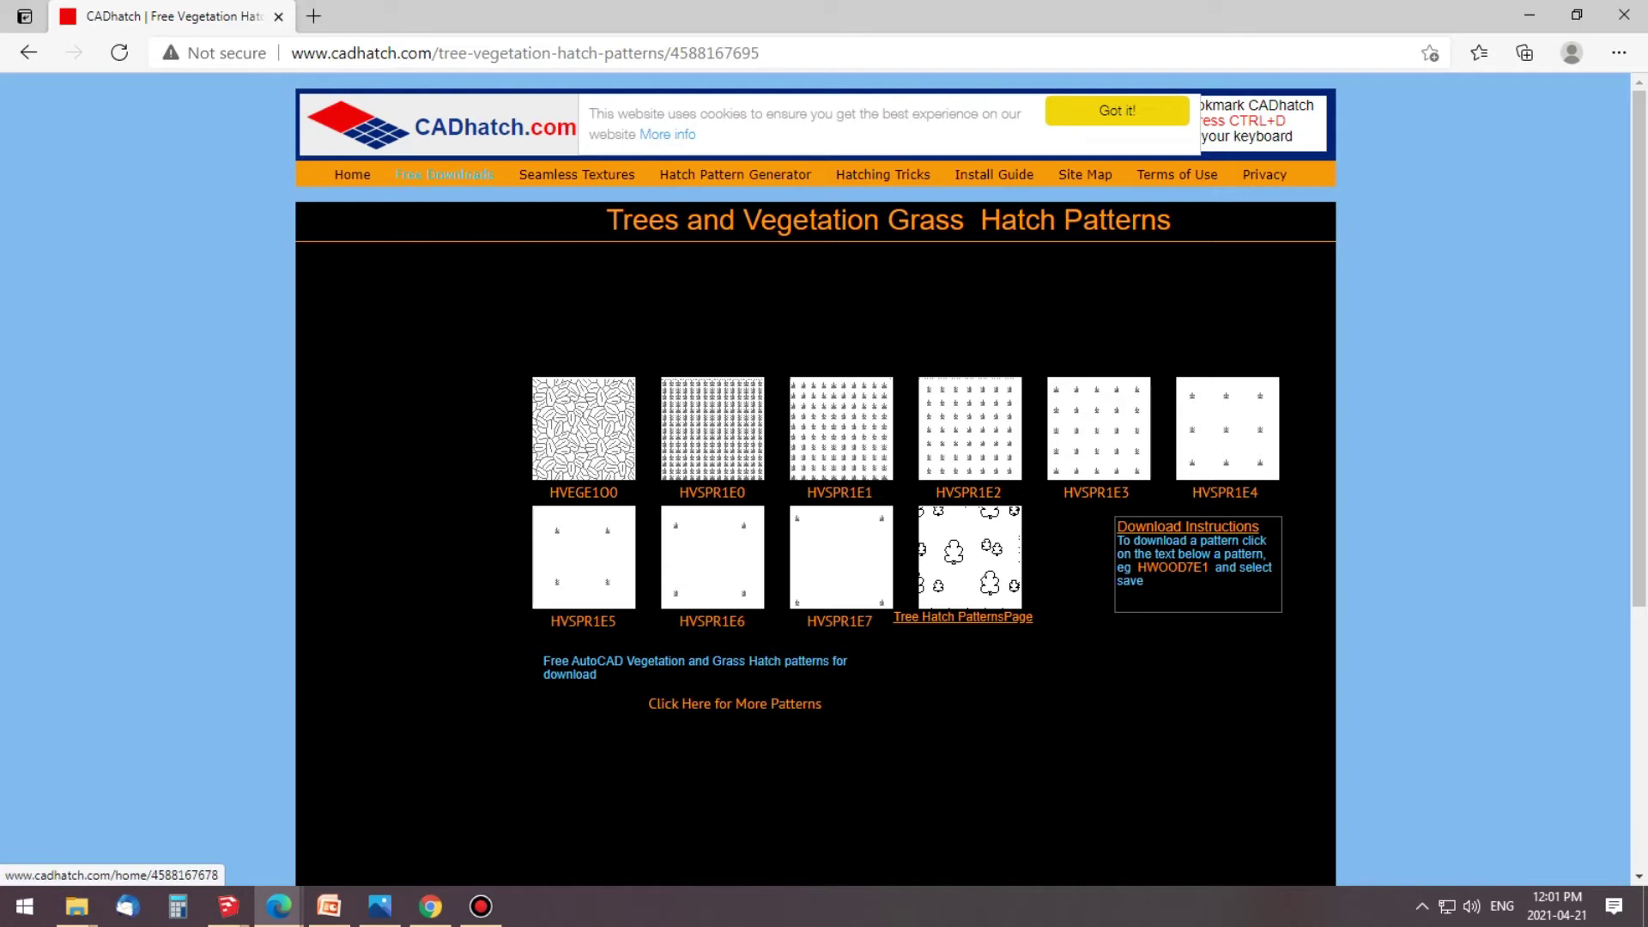
click(444, 175)
click(746, 446)
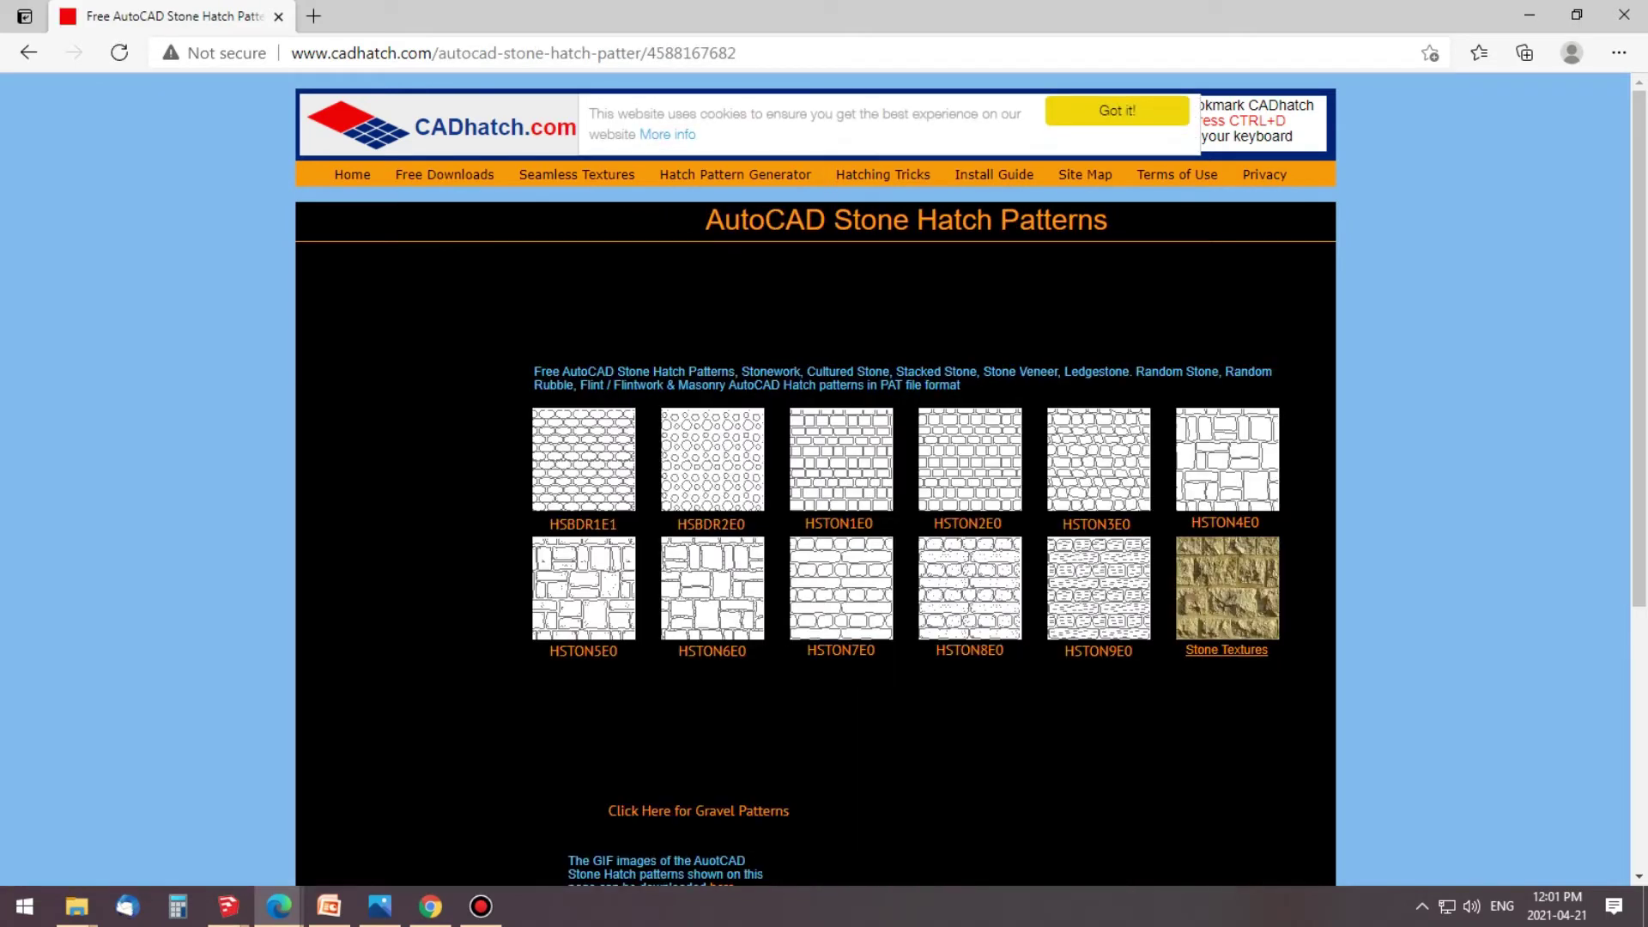
click(839, 522)
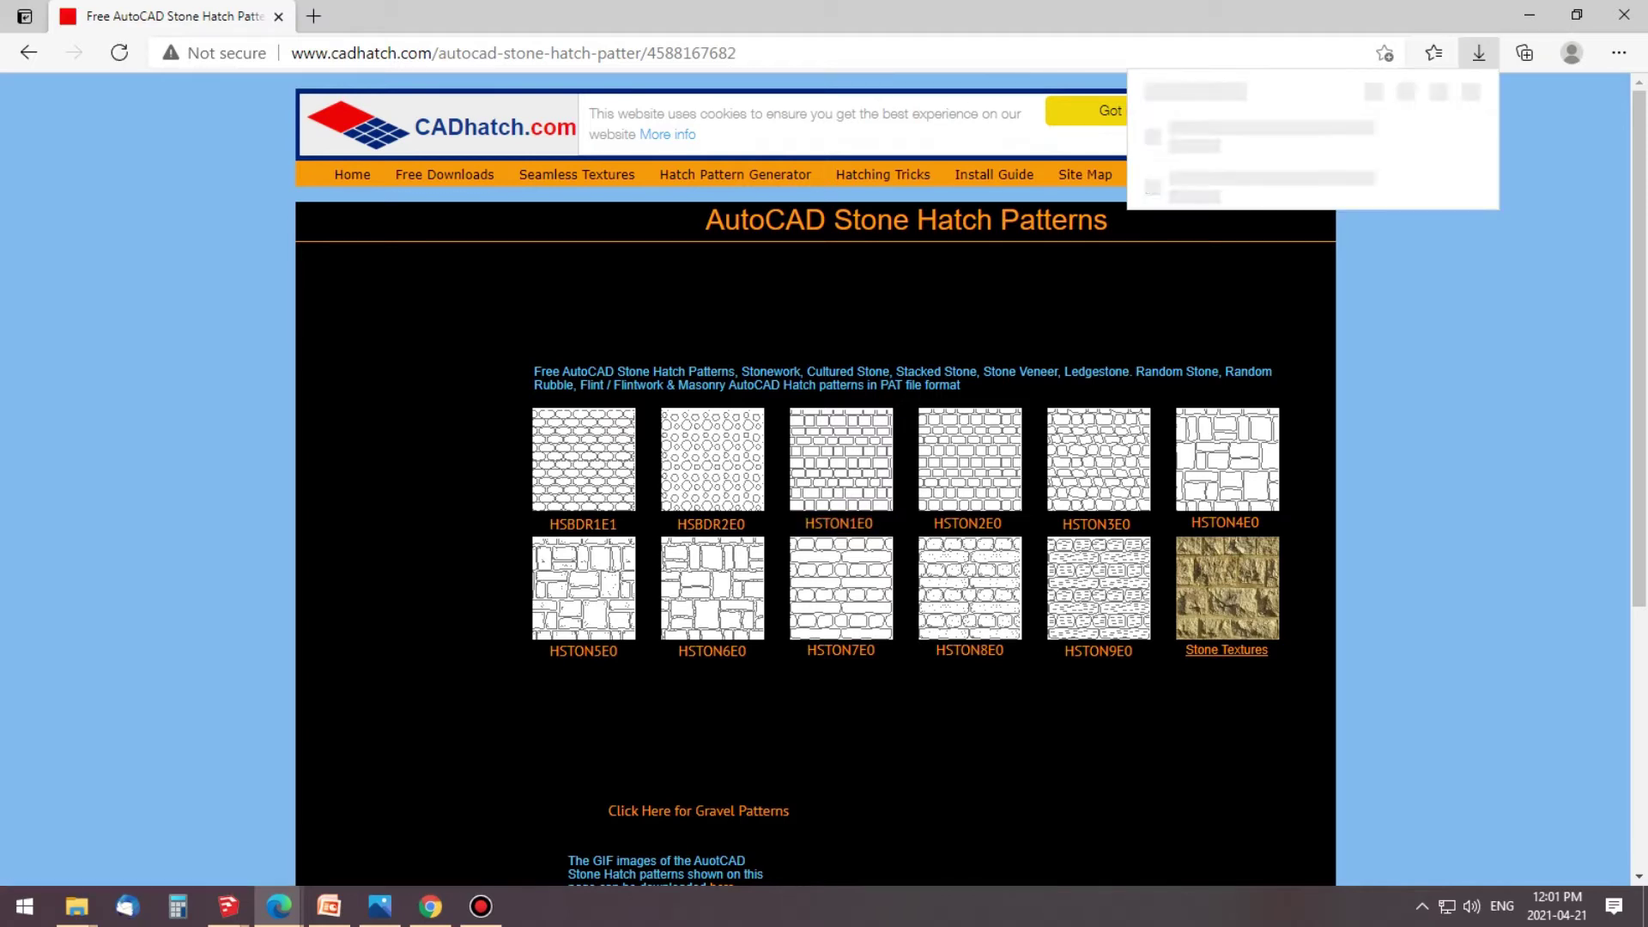
Step: Copy both HSTON1E0.pat and HSTON5E0.pat from Downloads
click(1408, 185)
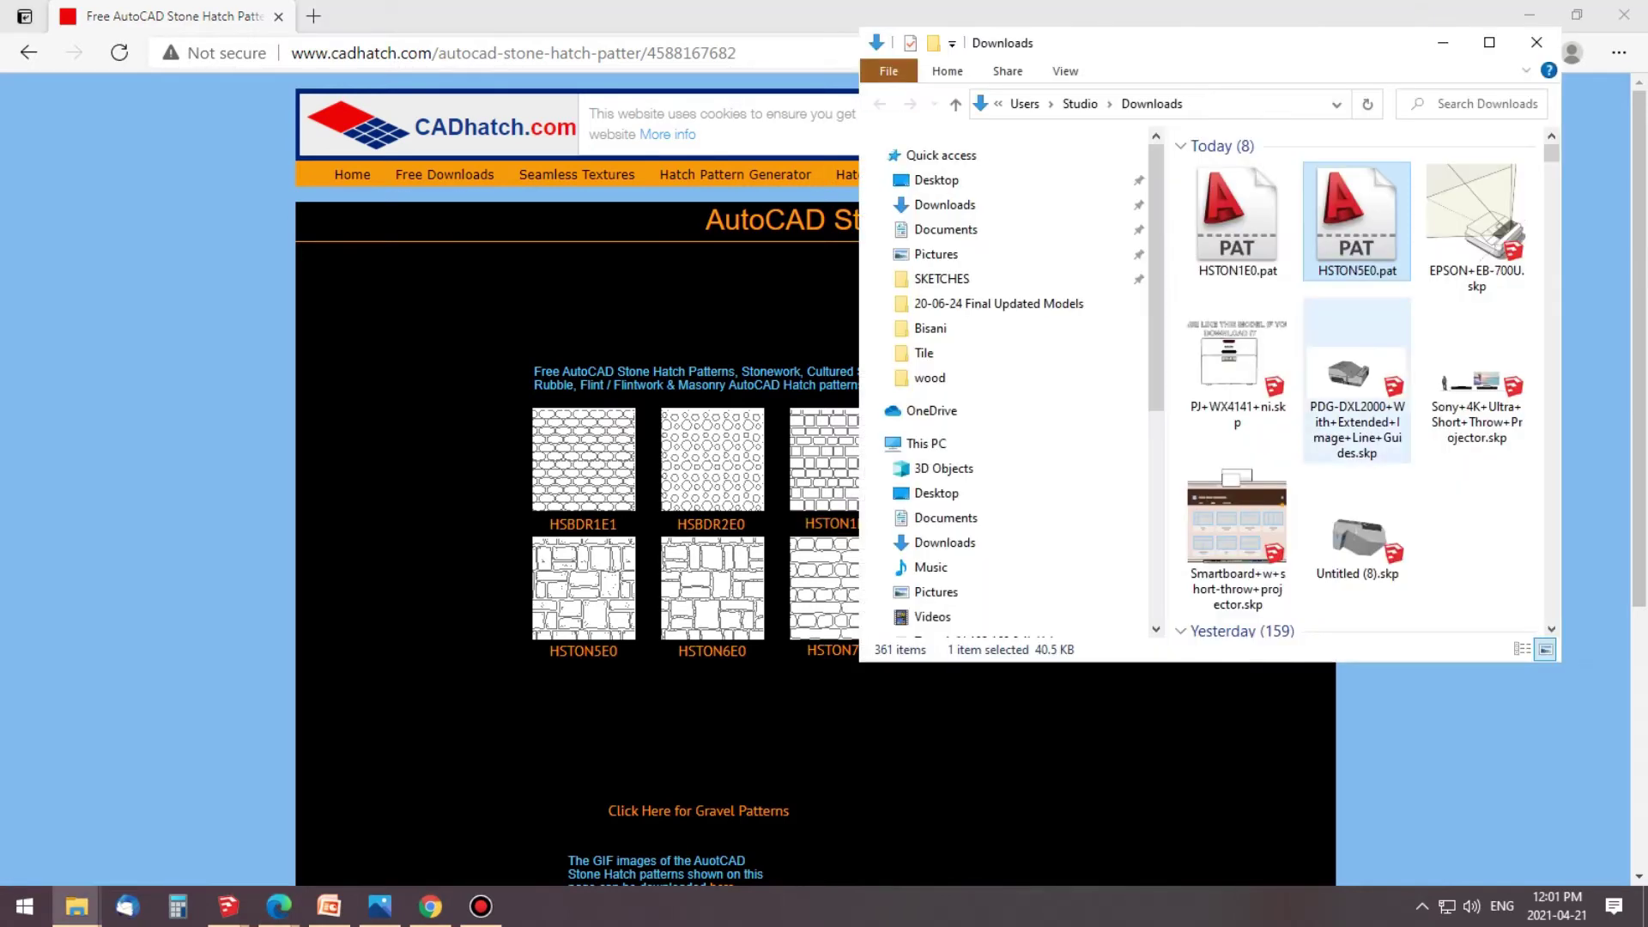
click(1236, 215)
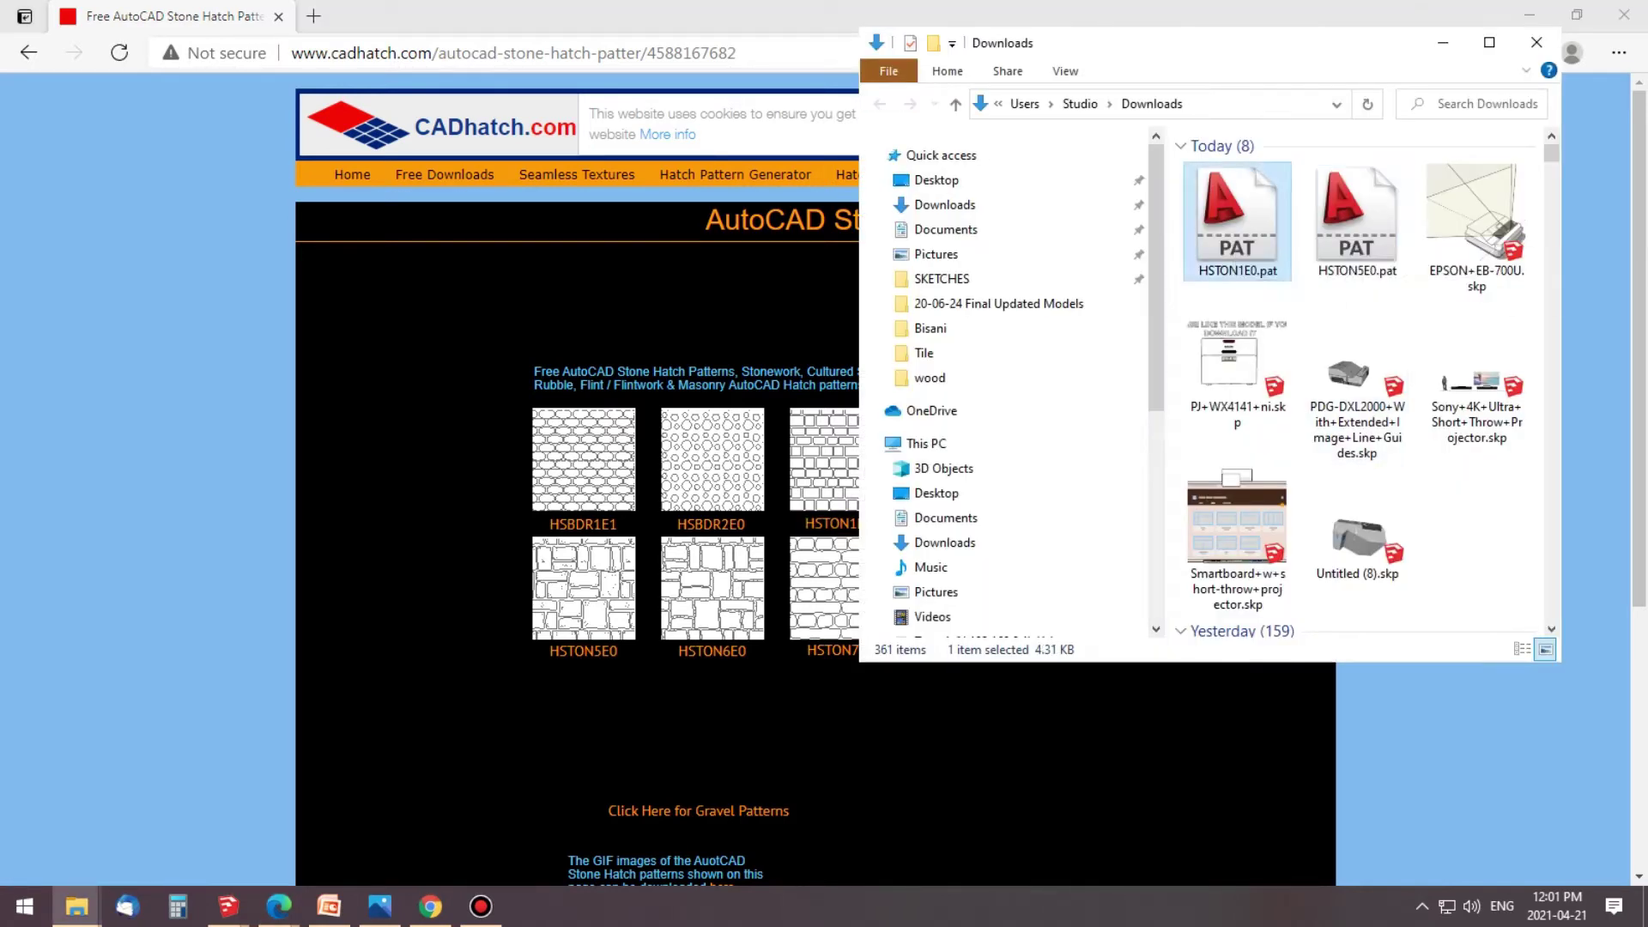
ctrl+click(1357, 214)
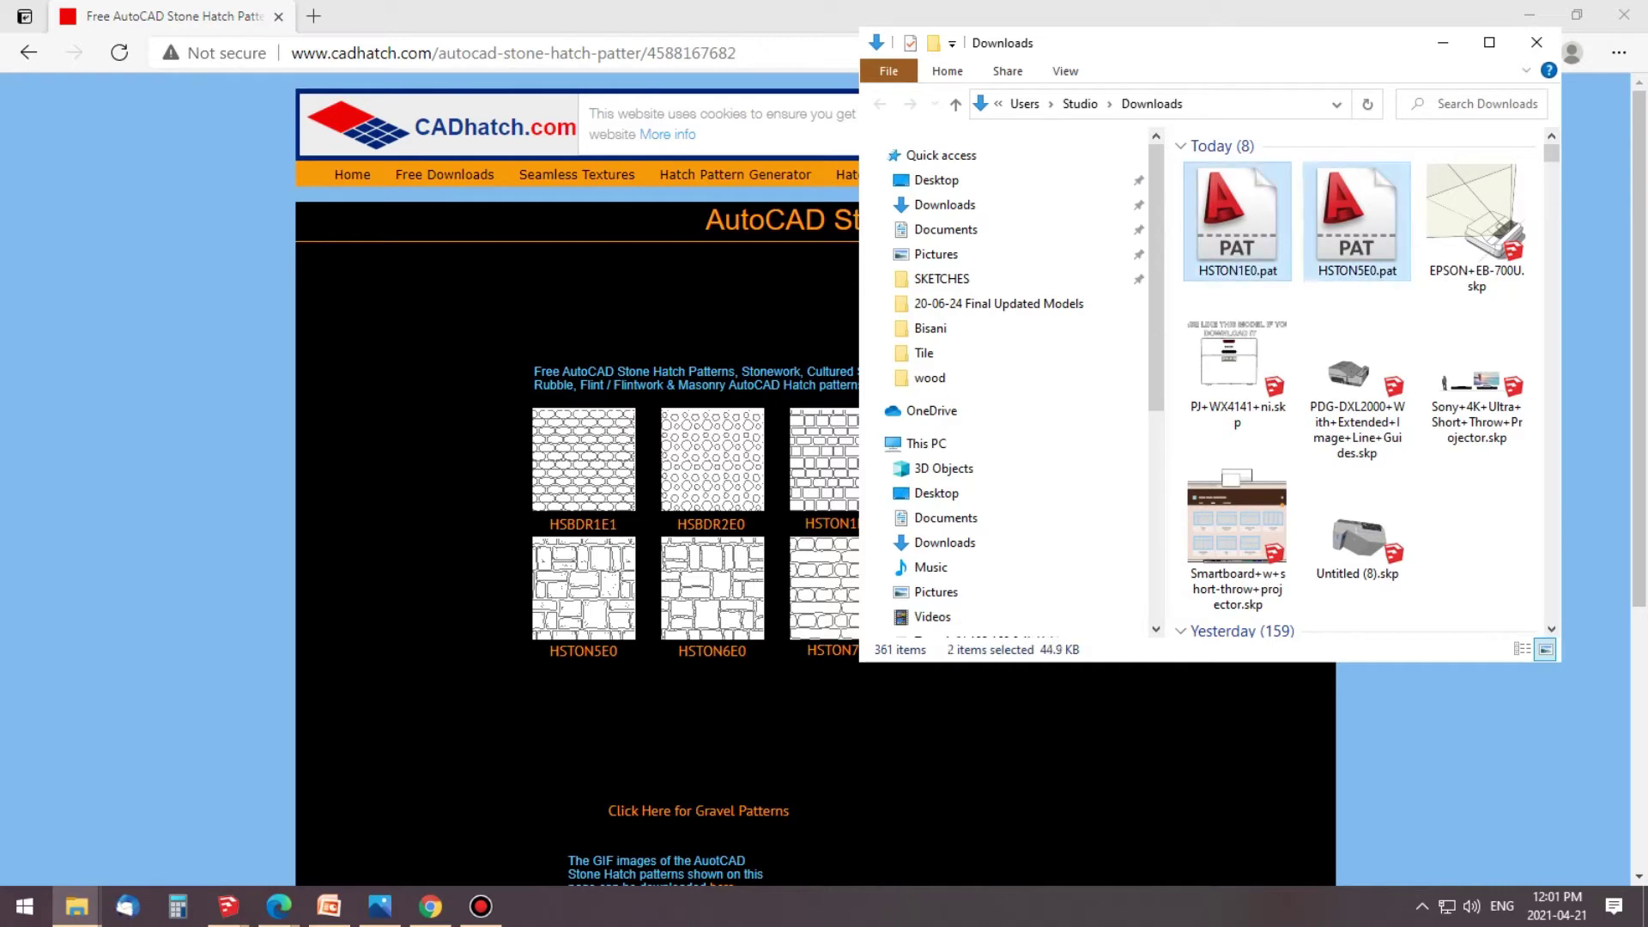
right_click(1242, 217)
click(1292, 519)
Step: Paste both patterns into New hatch pattern, replacing the existing HSTON5E0.pat
click(1640, 906)
double_click(584, 579)
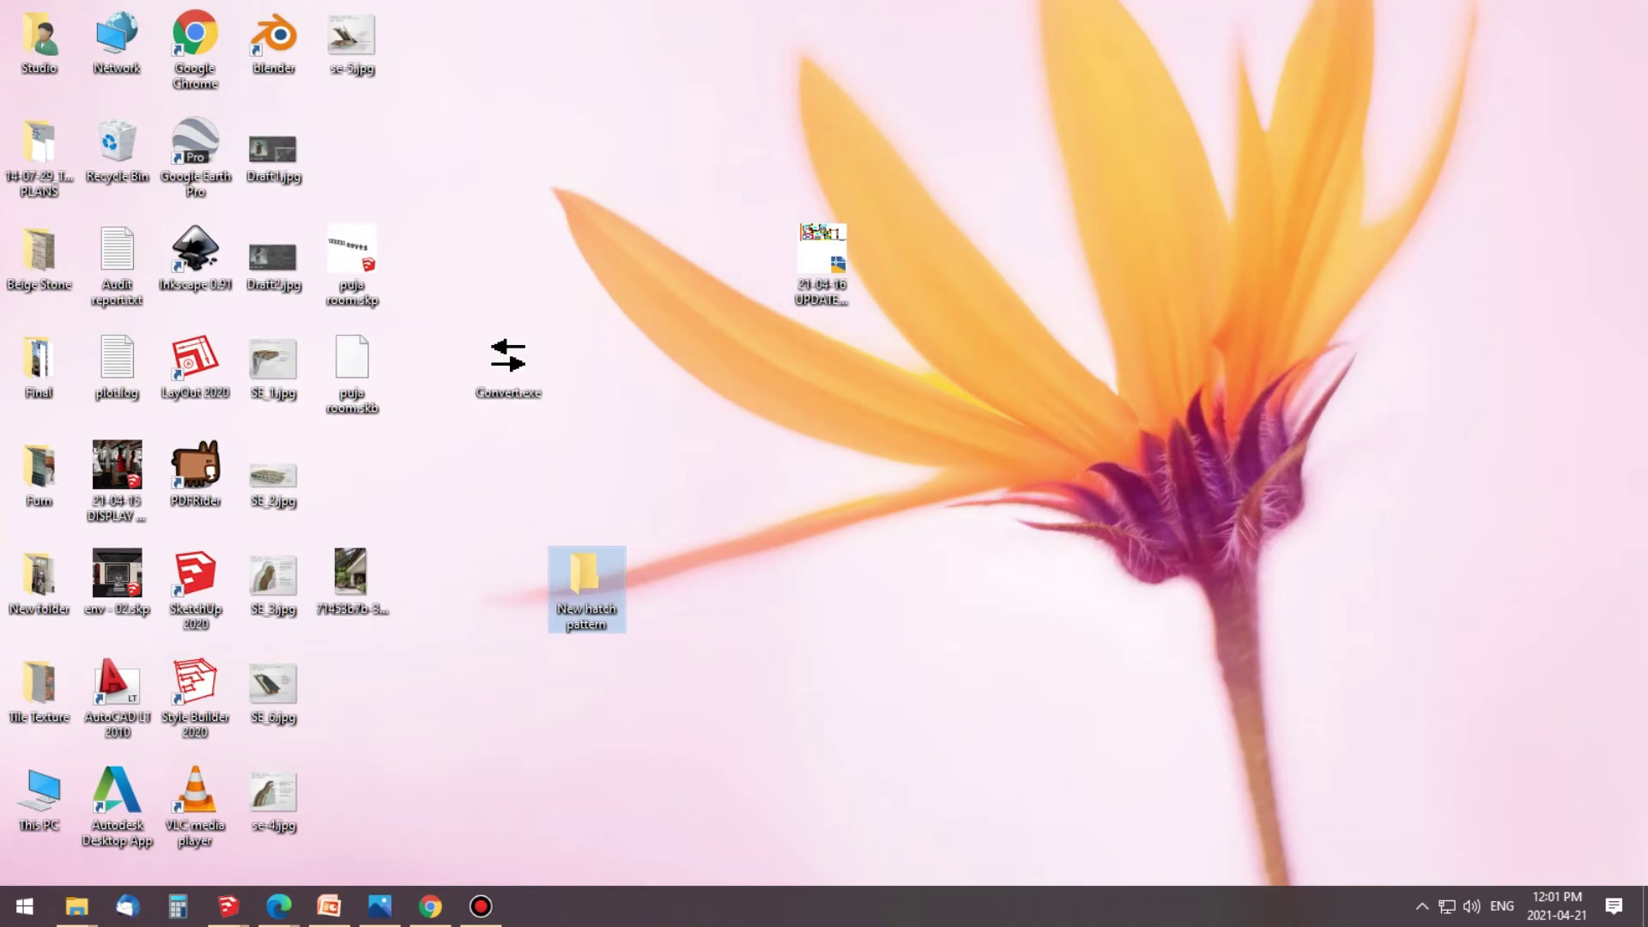
right_click(1383, 402)
click(1442, 544)
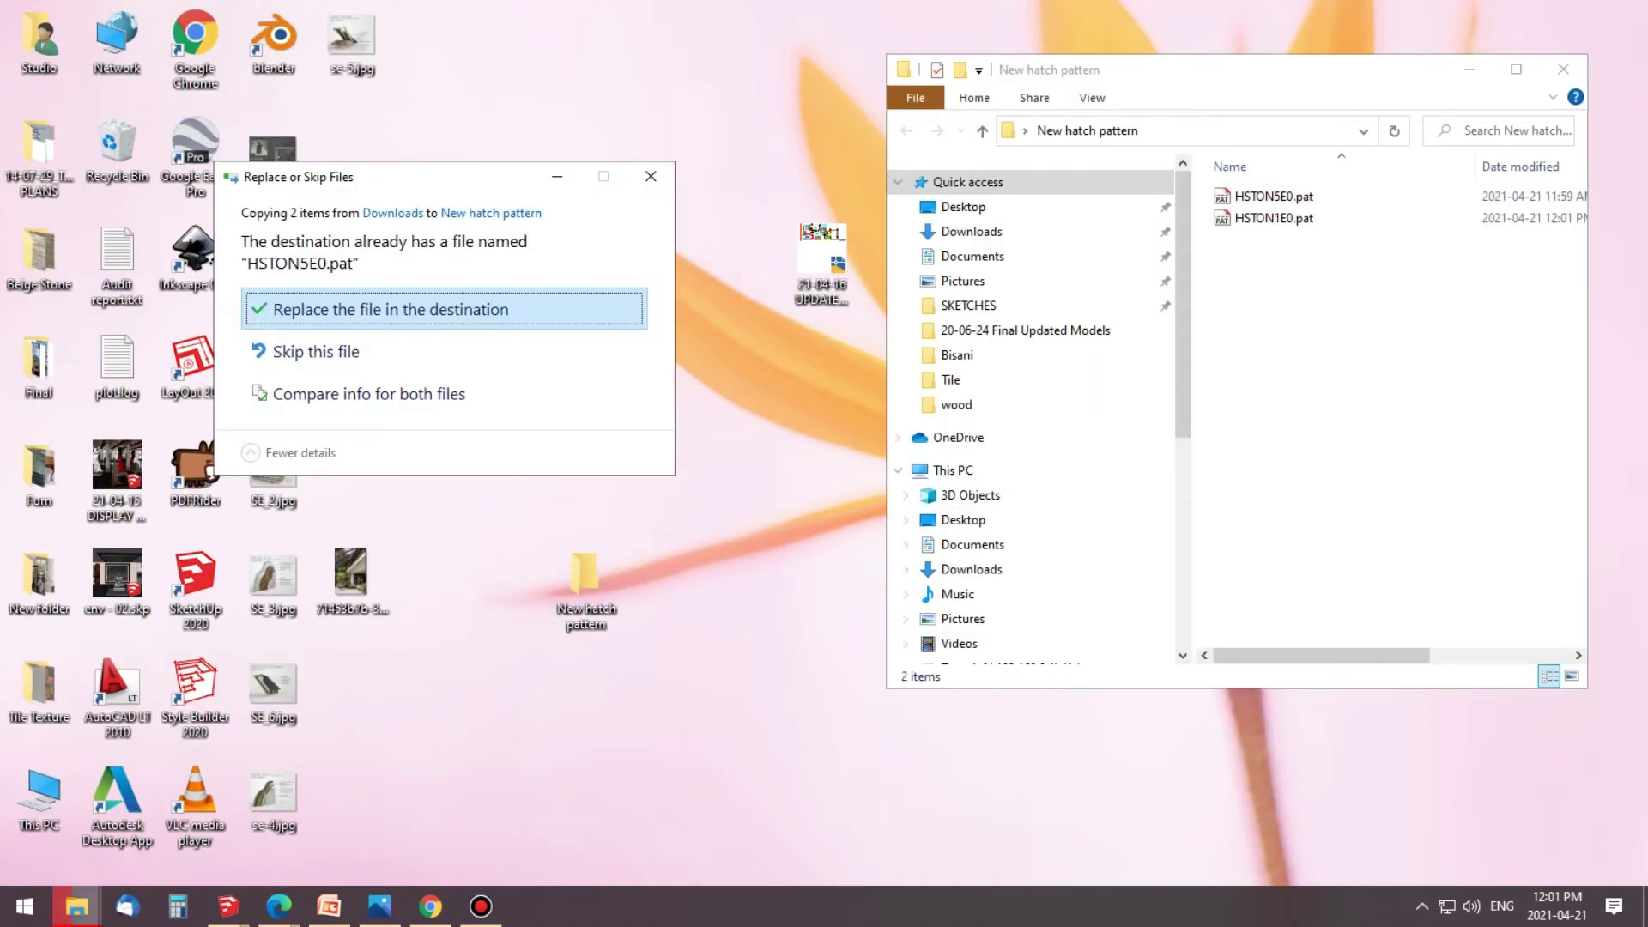
key(Return)
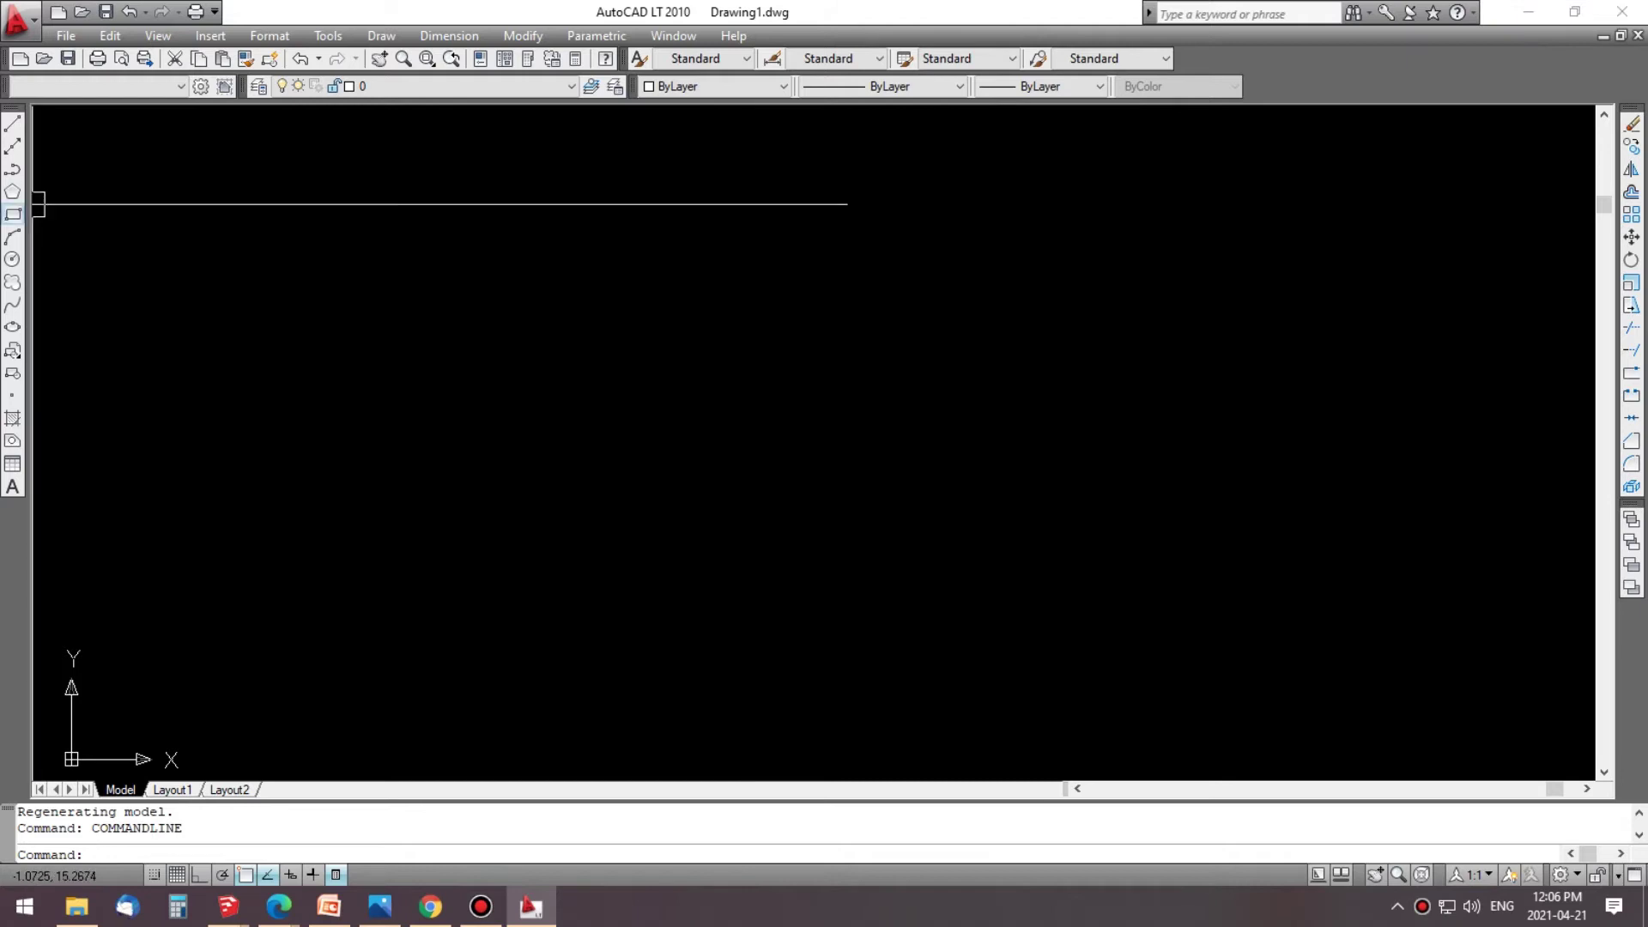
Step: Draw a rectangle and select it as the boundary of a new hatch
click(12, 214)
click(596, 267)
click(939, 585)
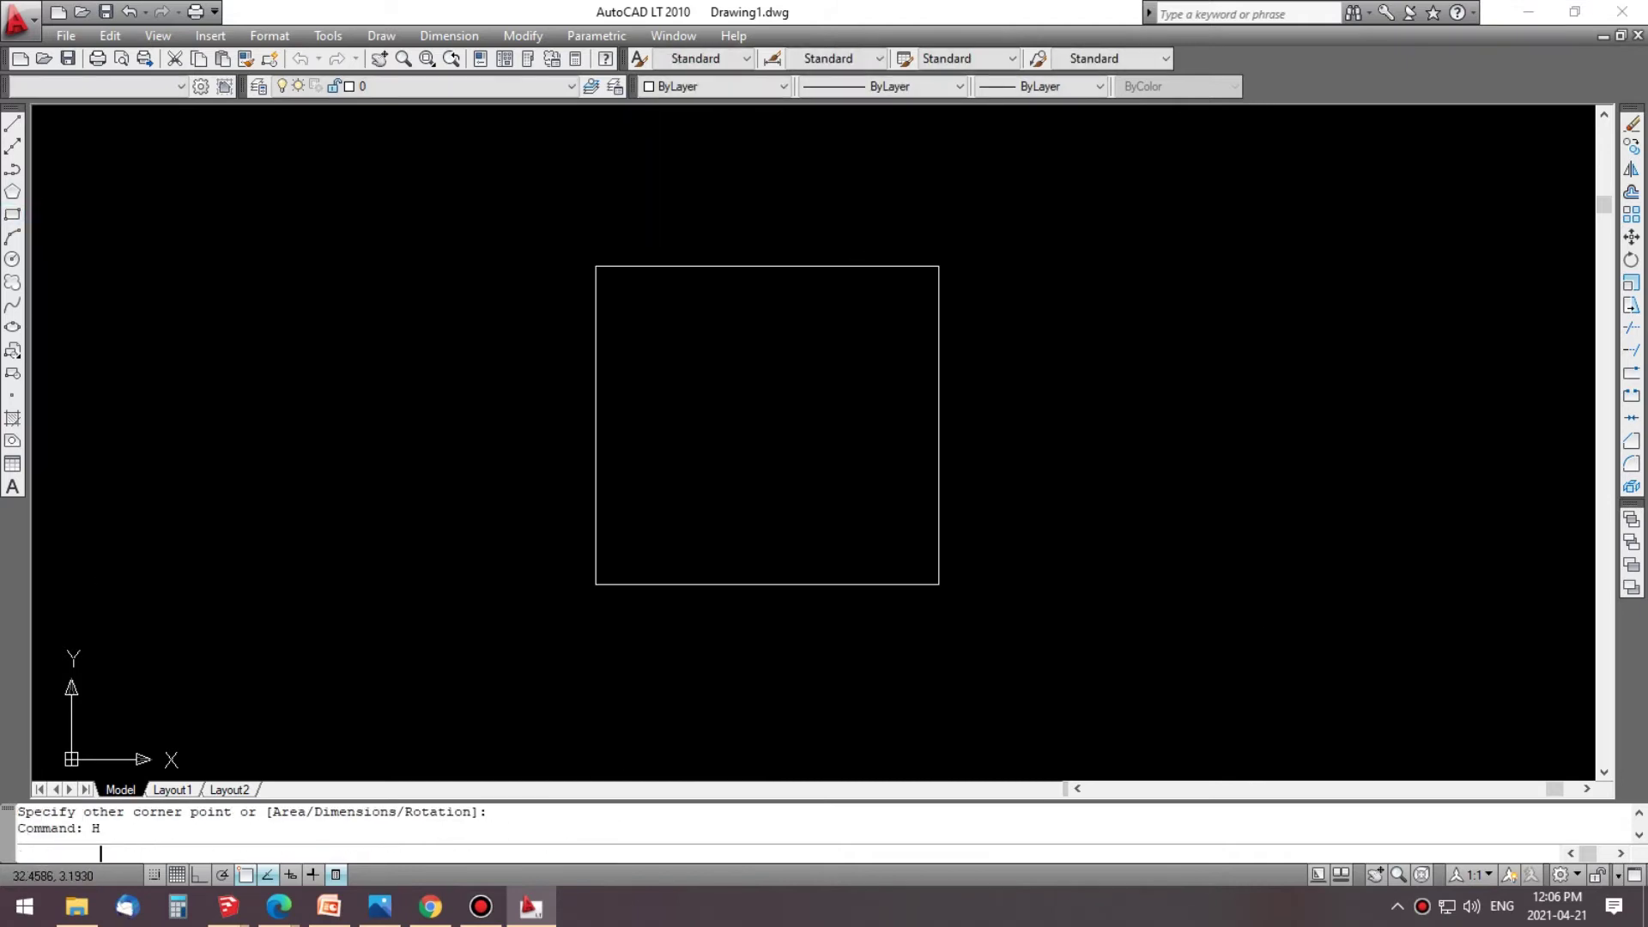
text(H)
key(Return)
click(1333, 208)
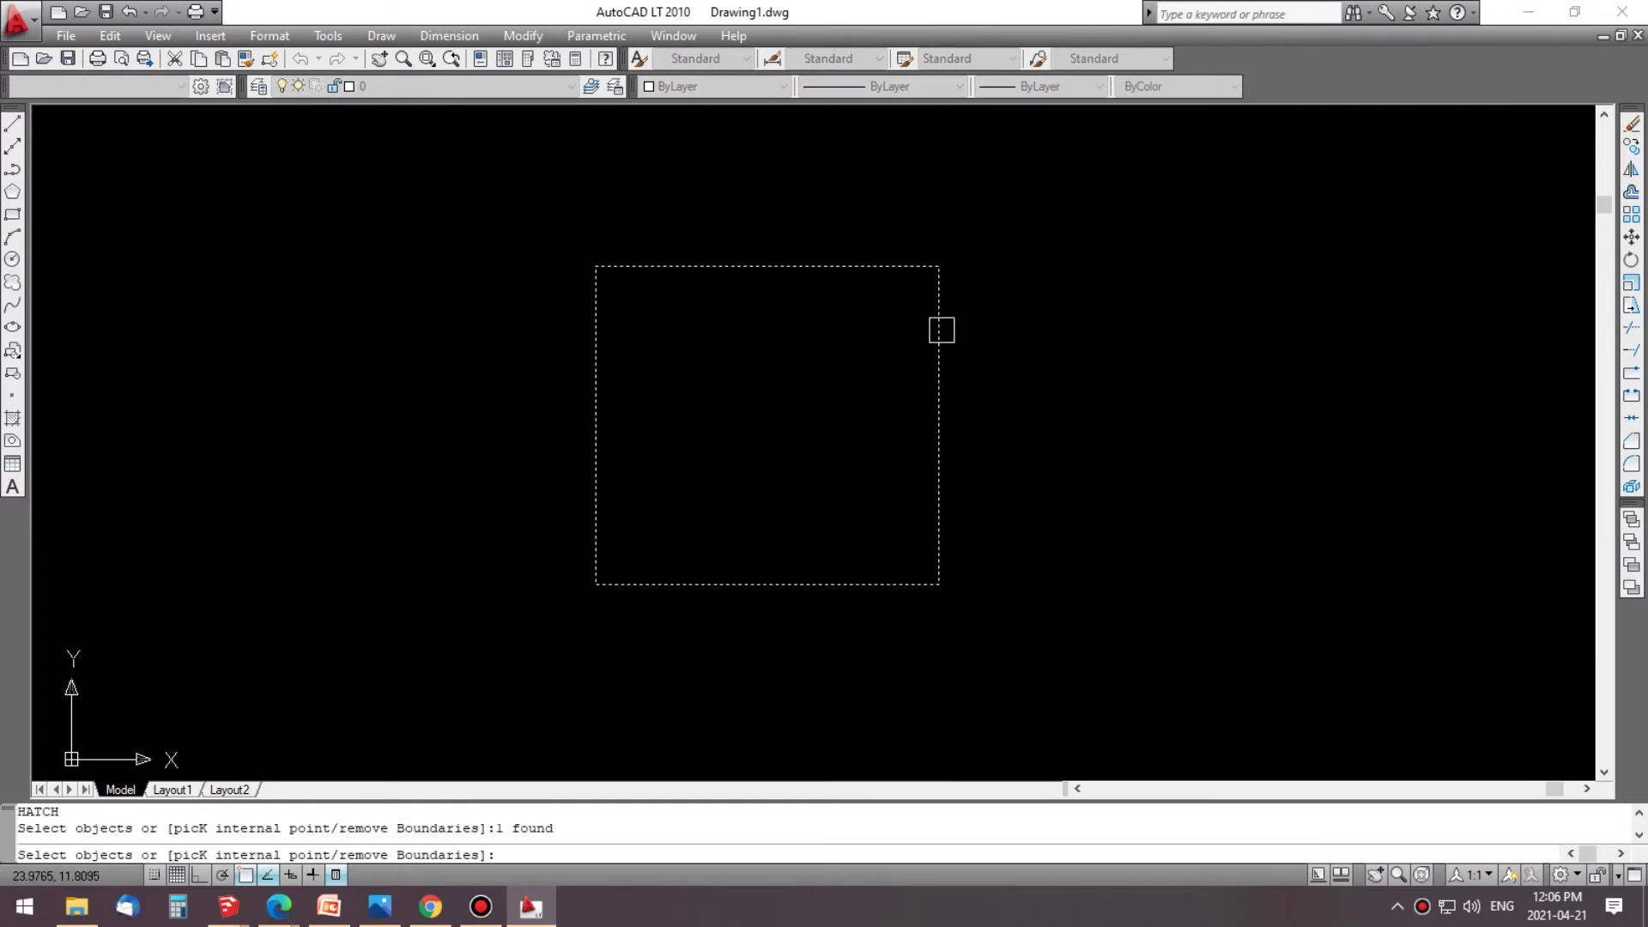
click(942, 341)
key(Return)
Step: Browse the Custom hatch pattern palette and settle on HLNPARQ.pat
click(1250, 228)
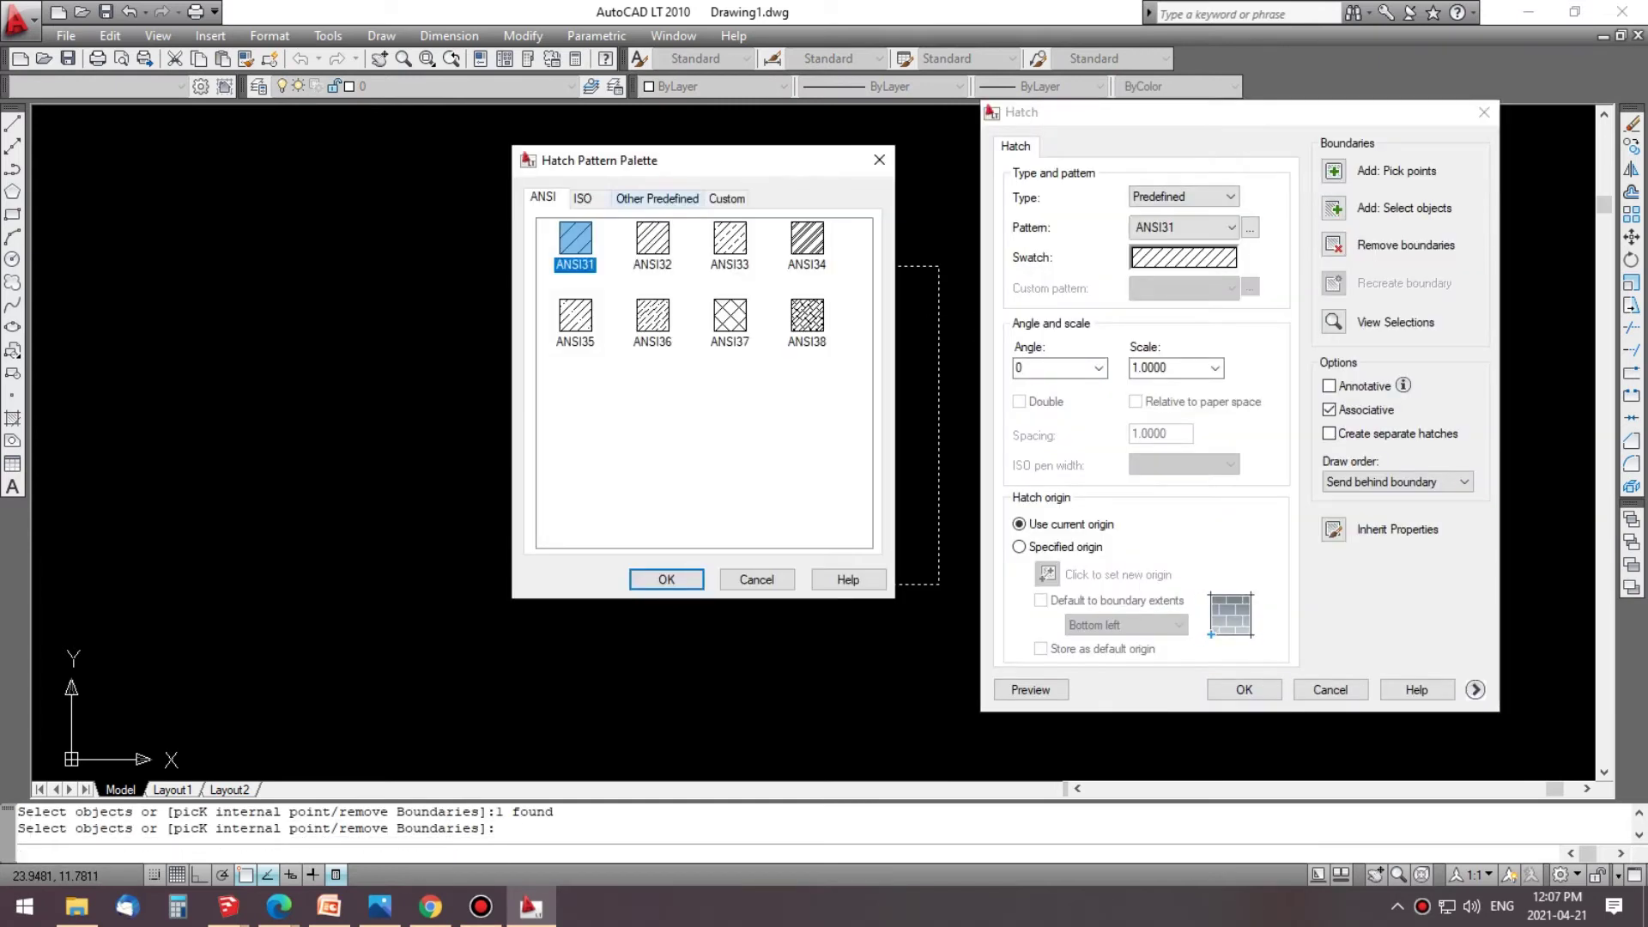
click(728, 199)
scroll(613, 386, down, 5)
click(566, 498)
scroll(542, 496, down, 1)
click(542, 498)
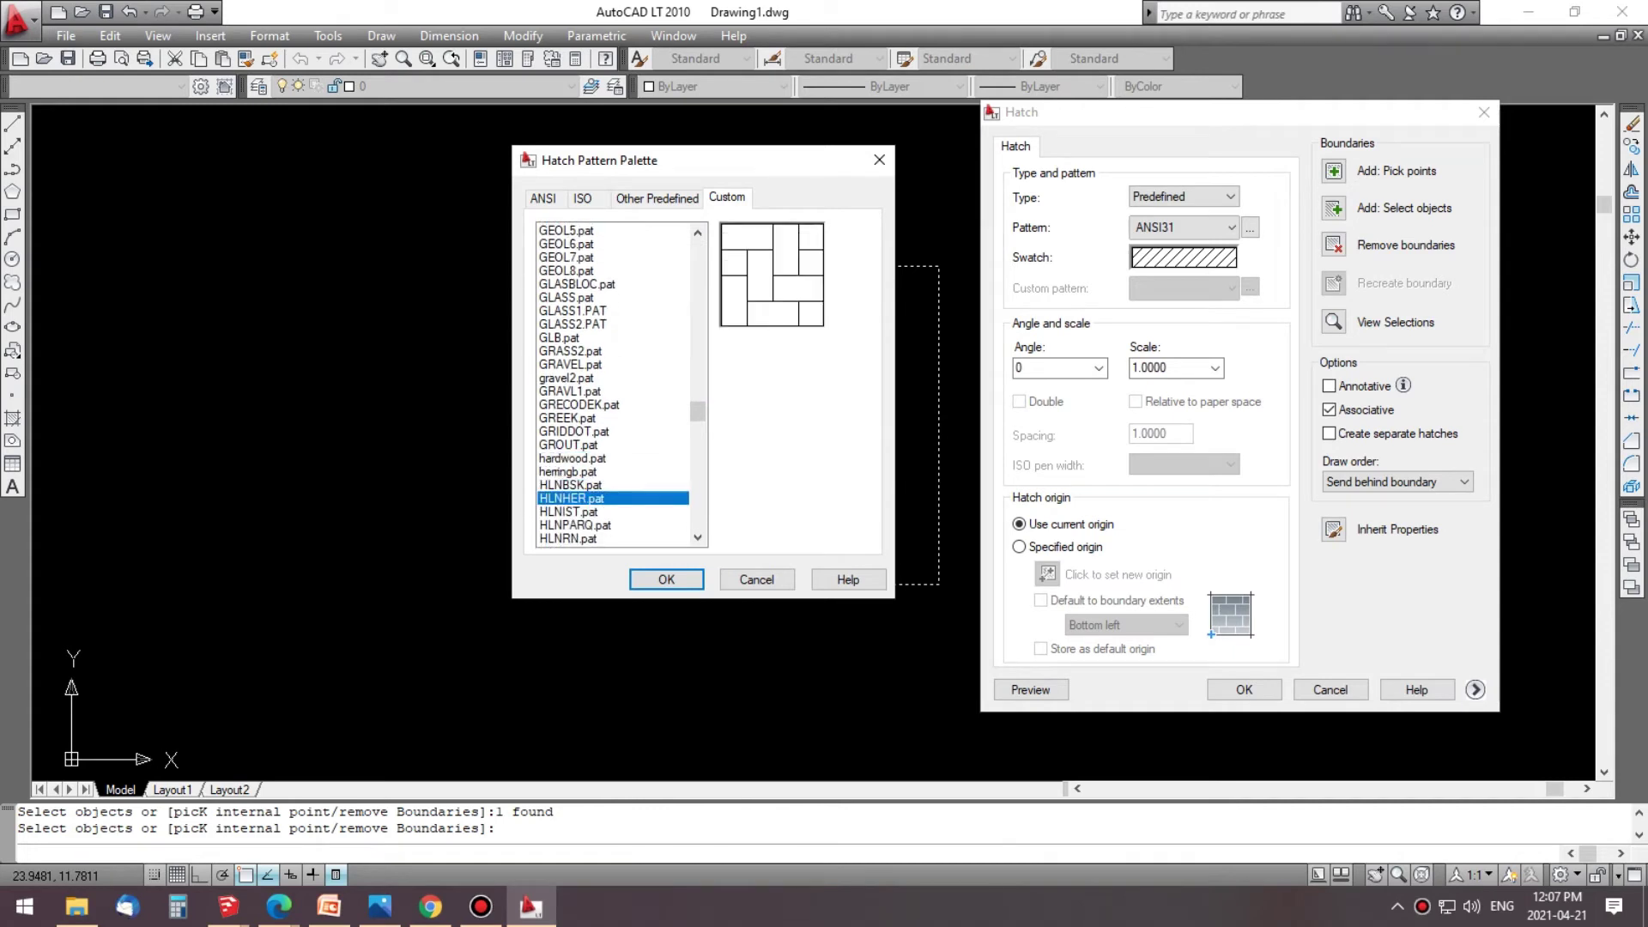
key(Down)
key(Down)
key(Down)
key(Page_Down)
key(Page_Down)
key(Page_Up)
key(Up)
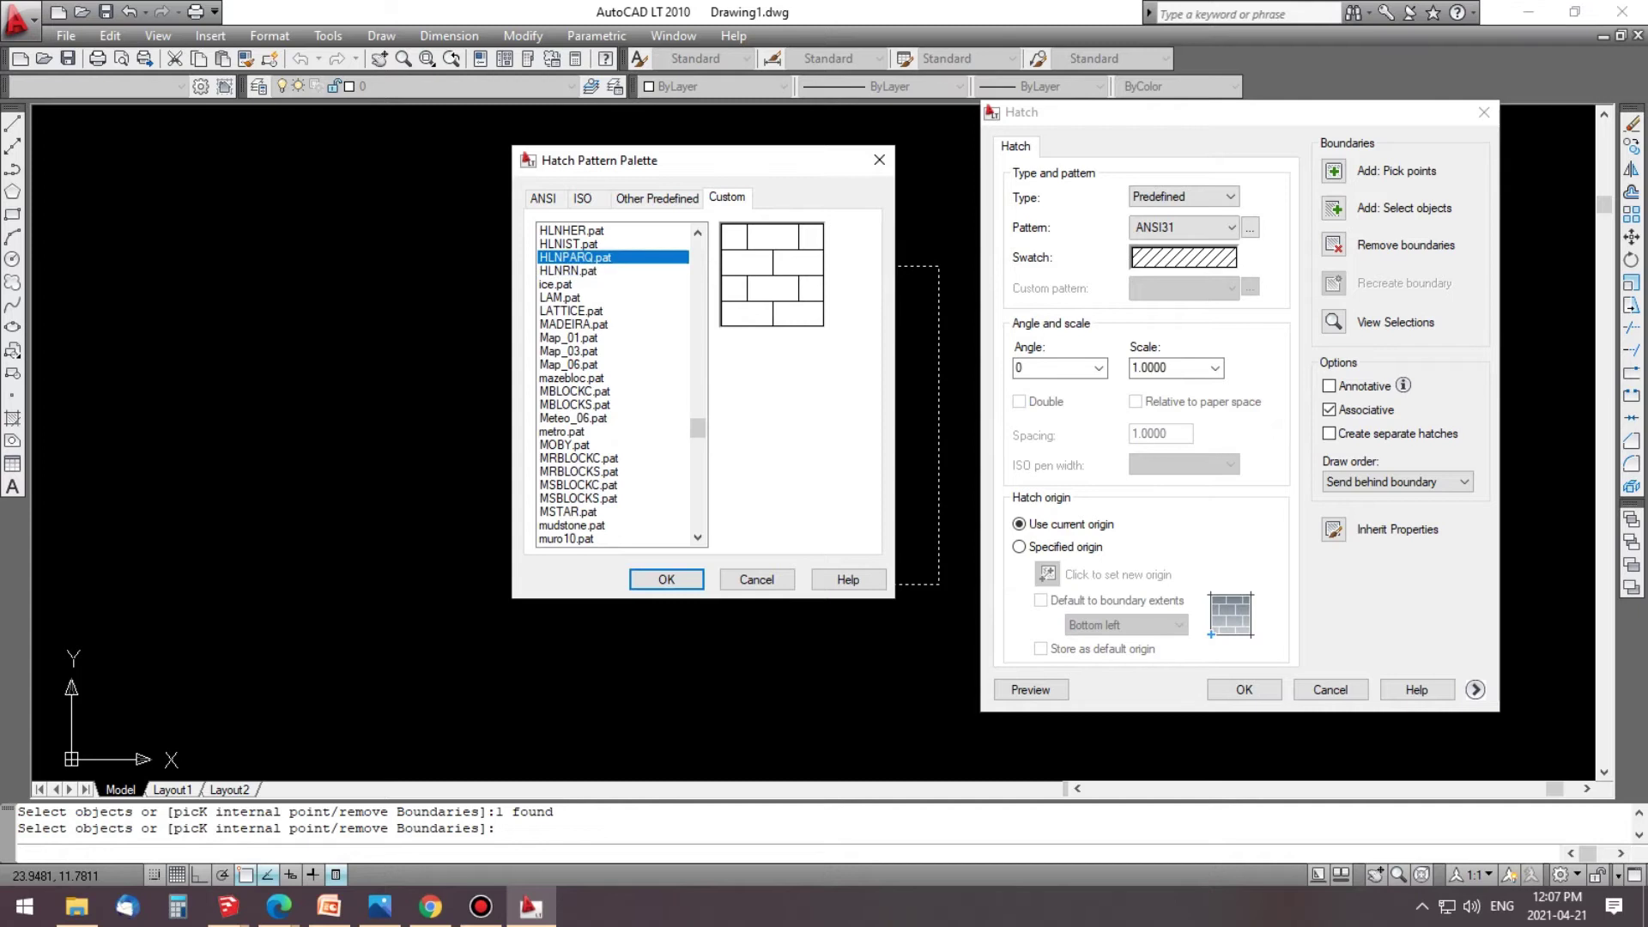
key(Up)
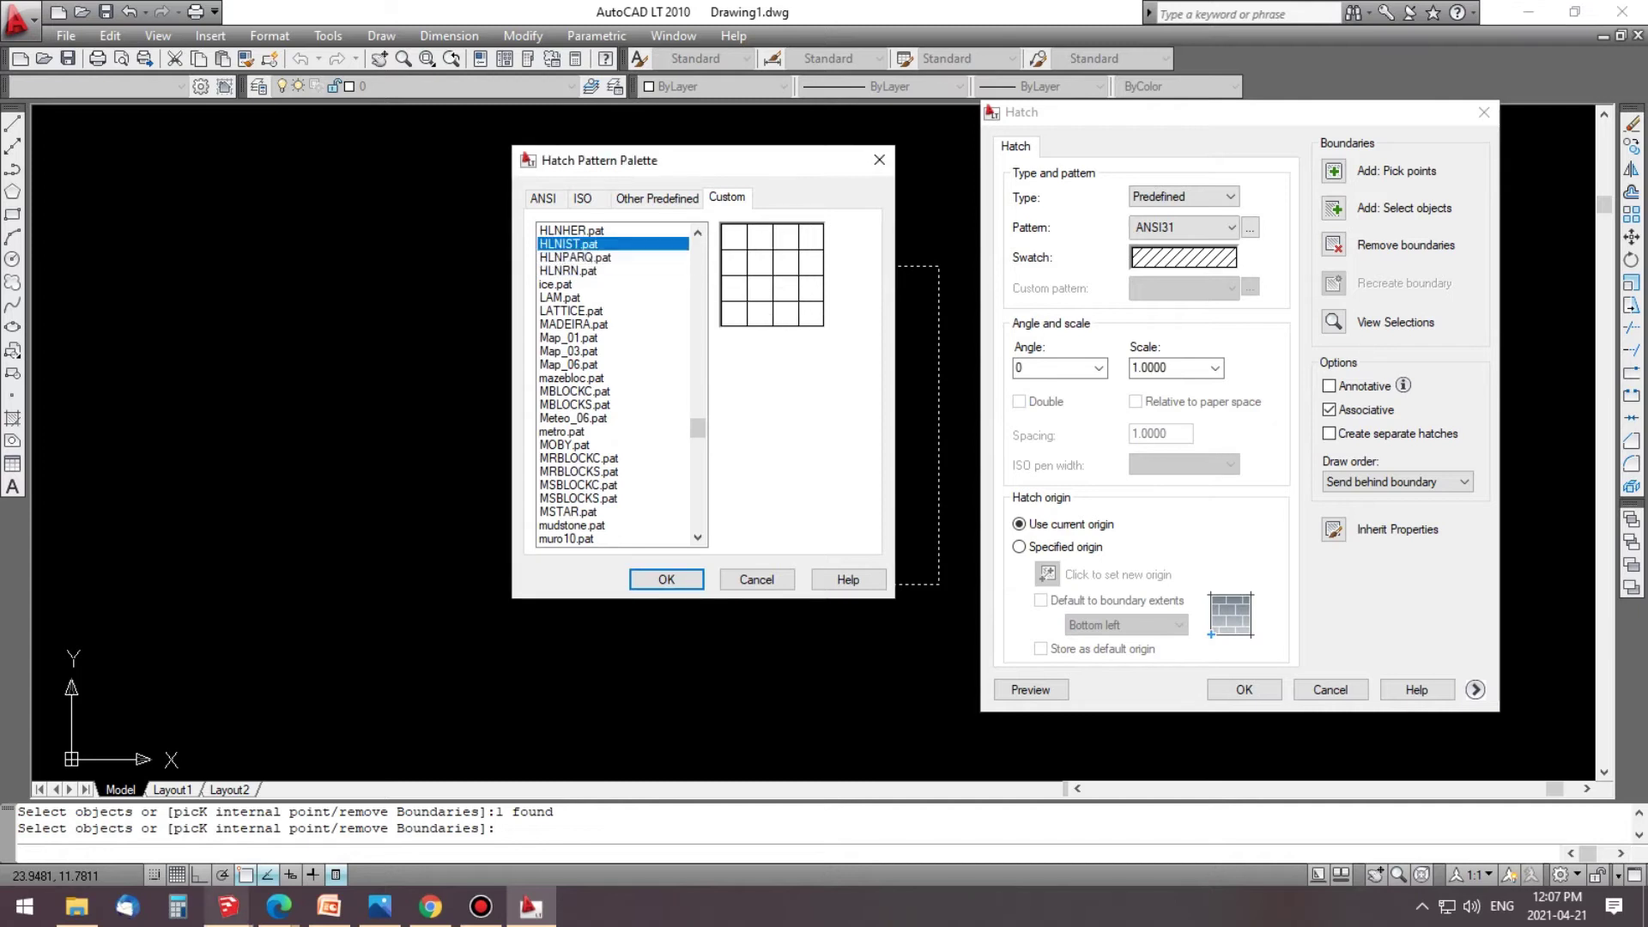
Step: View the New hatch pattern folder's .pat files on the Desktop, then return to AutoCAD
click(77, 907)
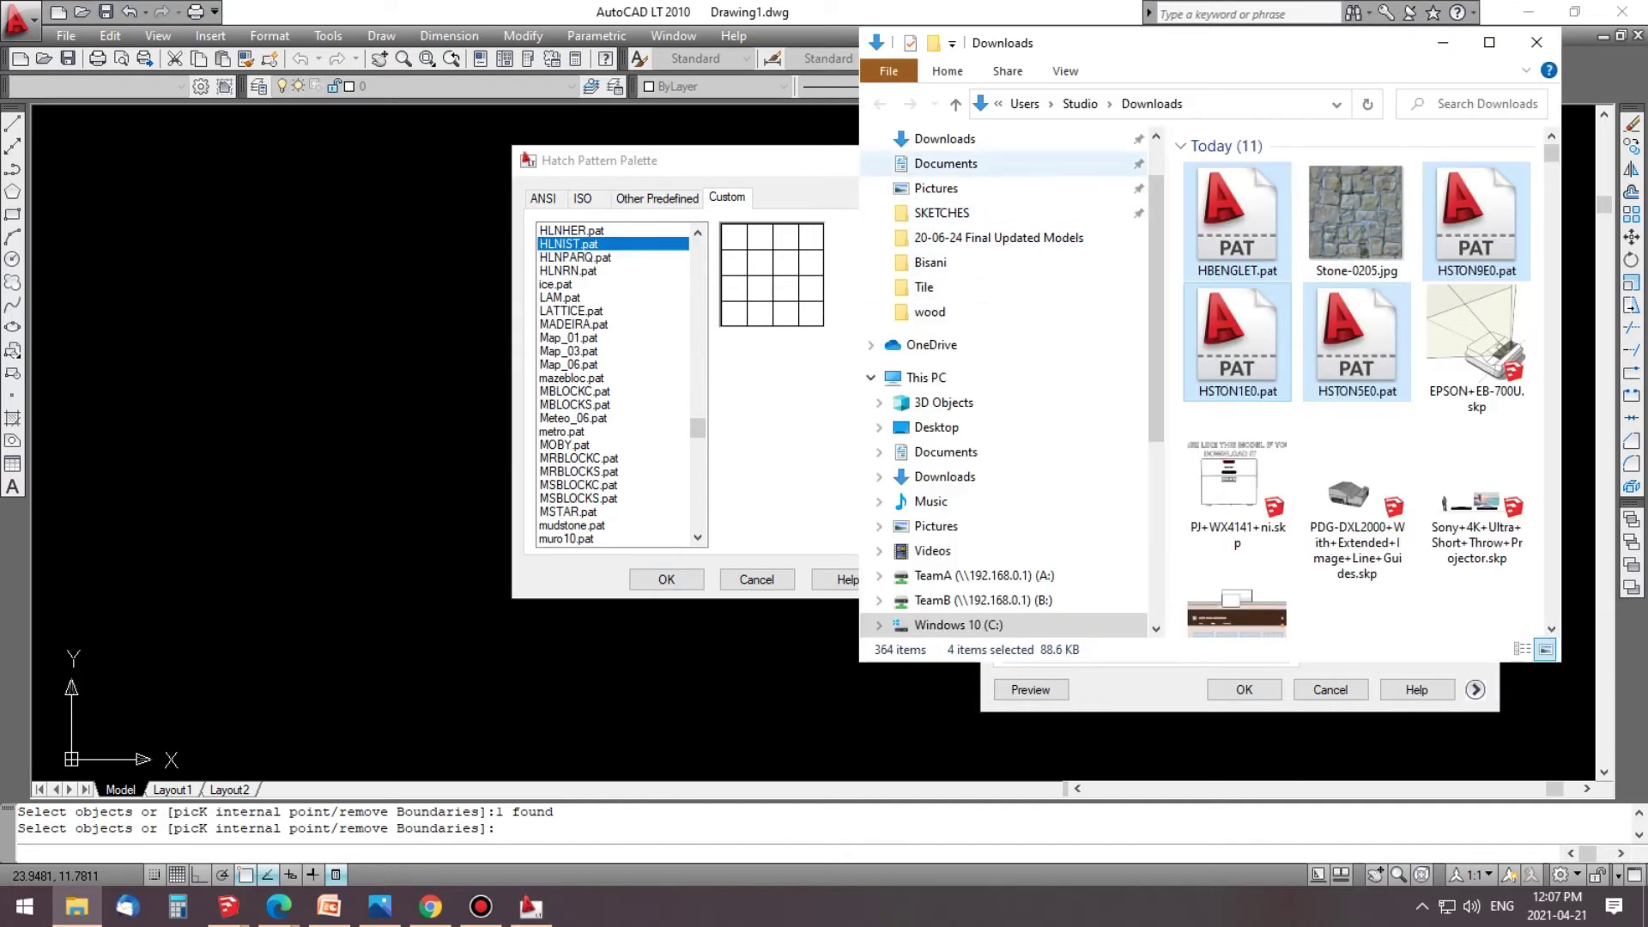
scroll(1004, 215, up, 1)
click(936, 180)
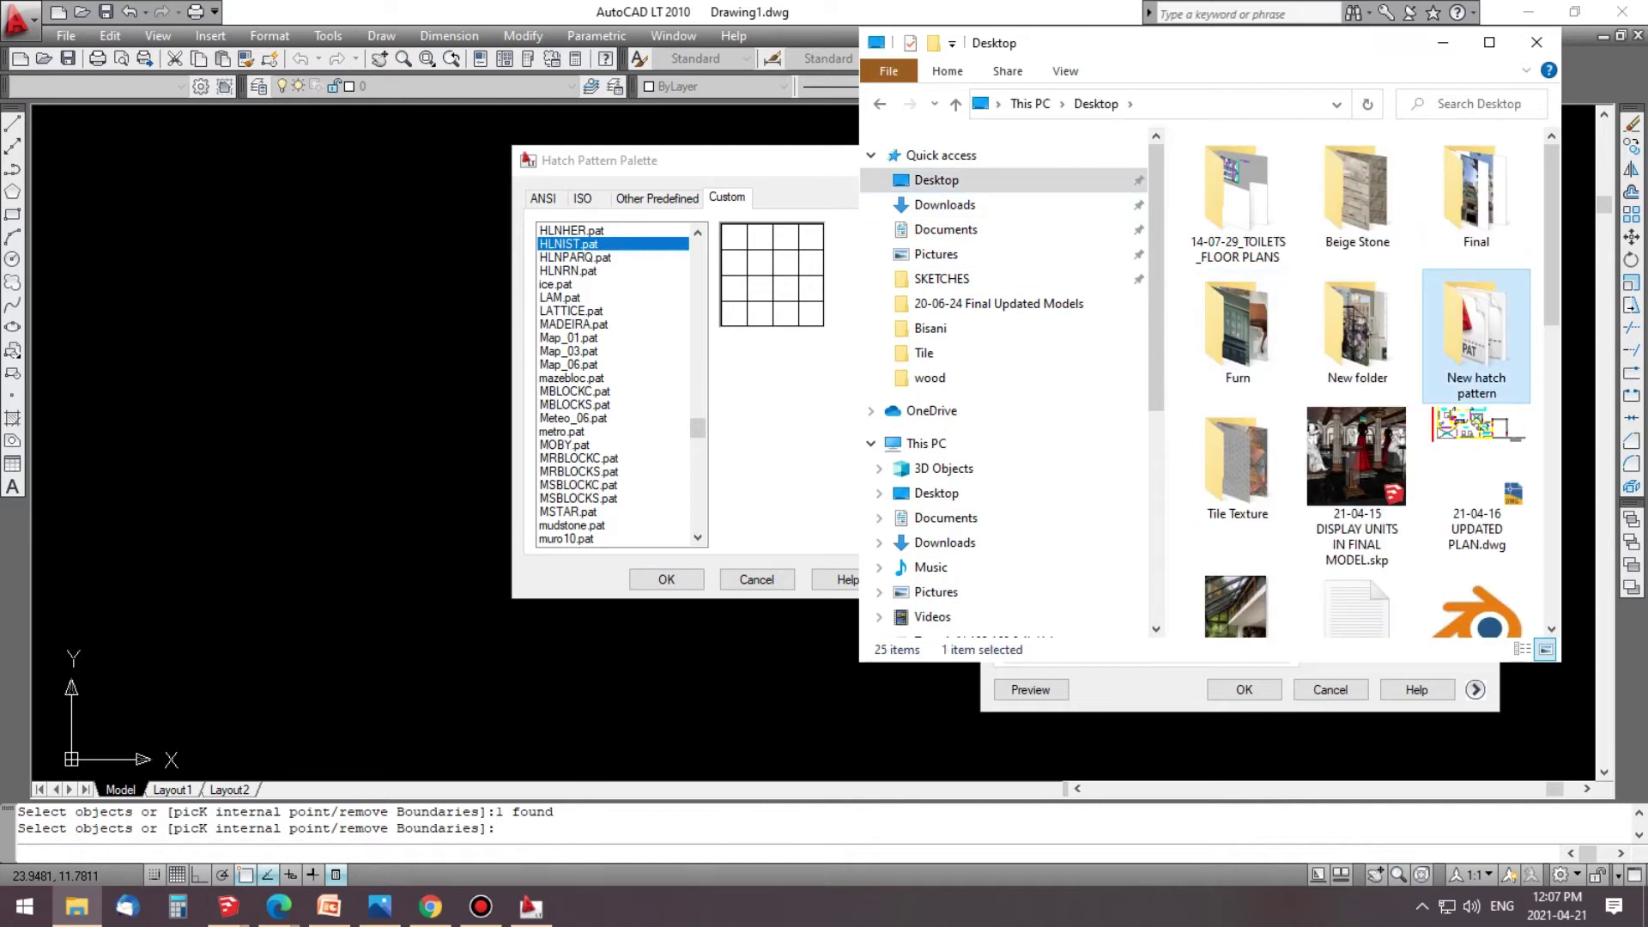
double_click(1477, 344)
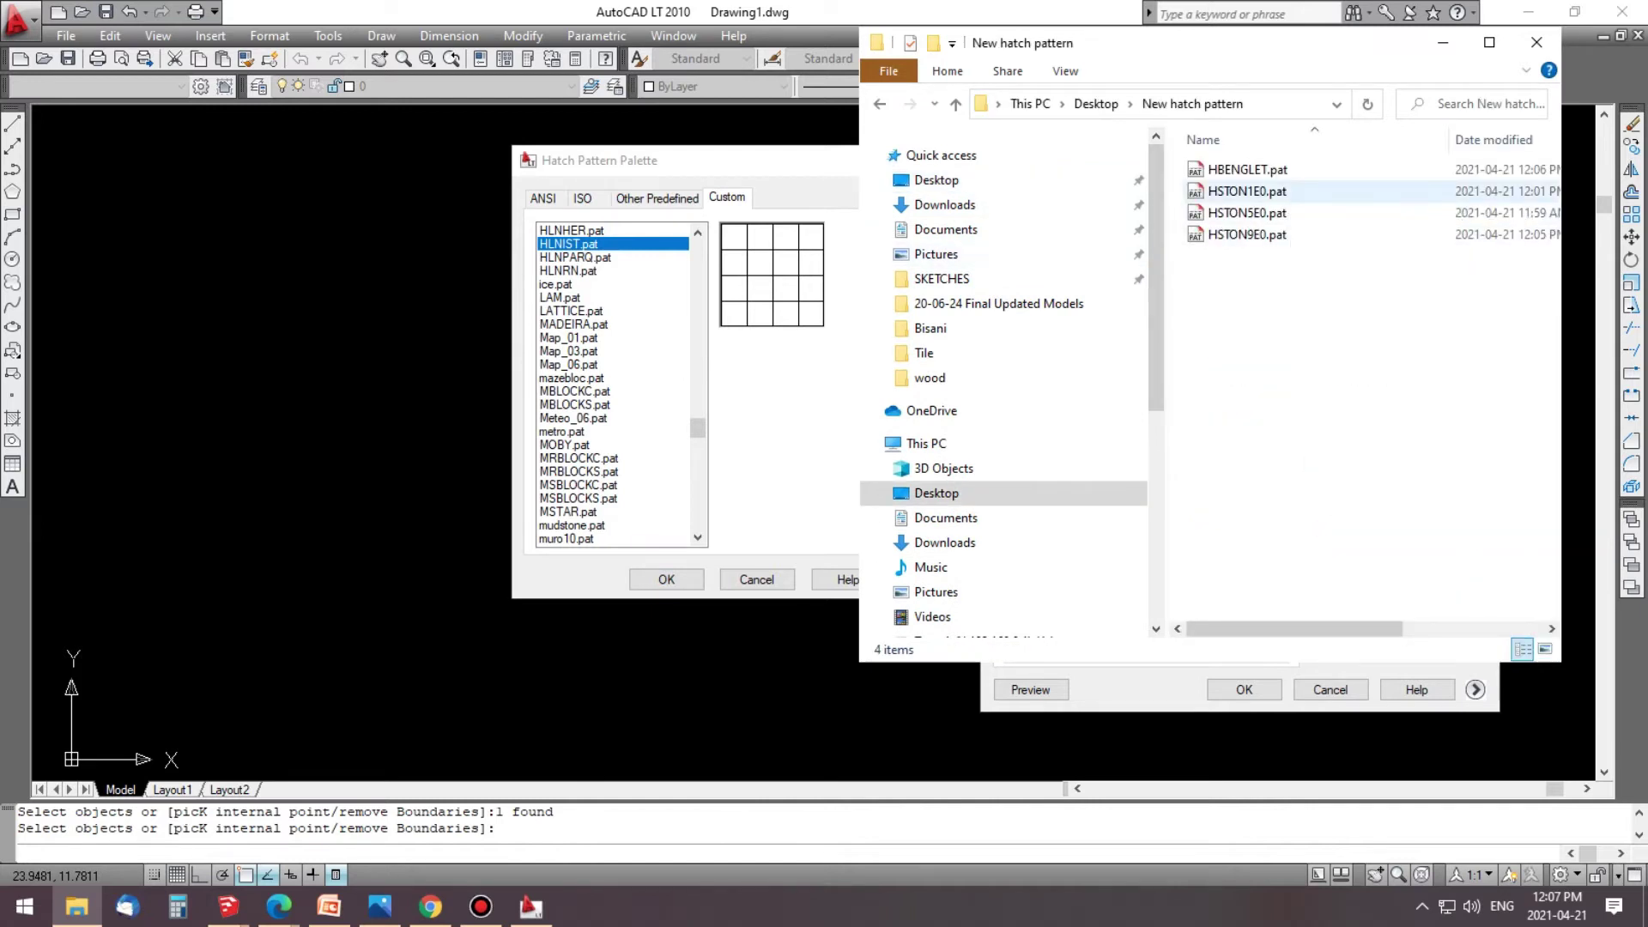
click(698, 428)
Step: Choose HSTON1E0.pat from the Custom hatch patterns
scroll(601, 387, up, 5)
scroll(601, 386, up, 5)
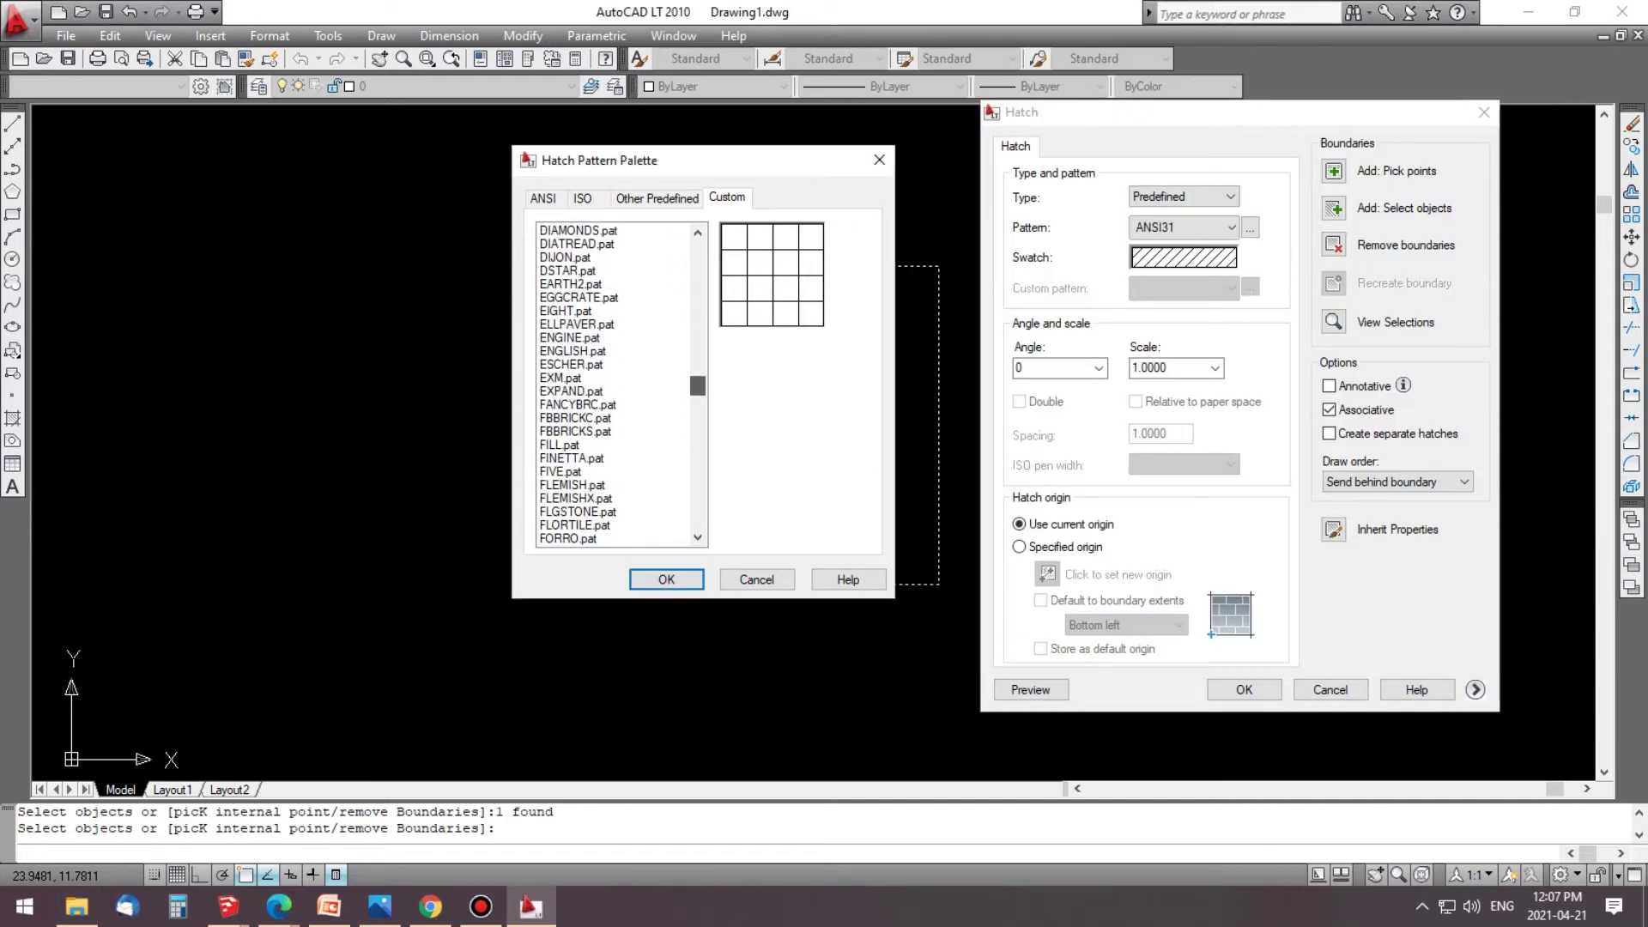
scroll(601, 386, up, 5)
scroll(601, 386, down, 4)
scroll(601, 386, down, 4)
scroll(601, 386, down, 4)
scroll(601, 386, down, 3)
key(Down)
key(Down)
key(Down)
key(Down)
key(Down)
key(Down)
key(Down)
key(Down)
key(Down)
key(Down)
key(Down)
key(Down)
key(Down)
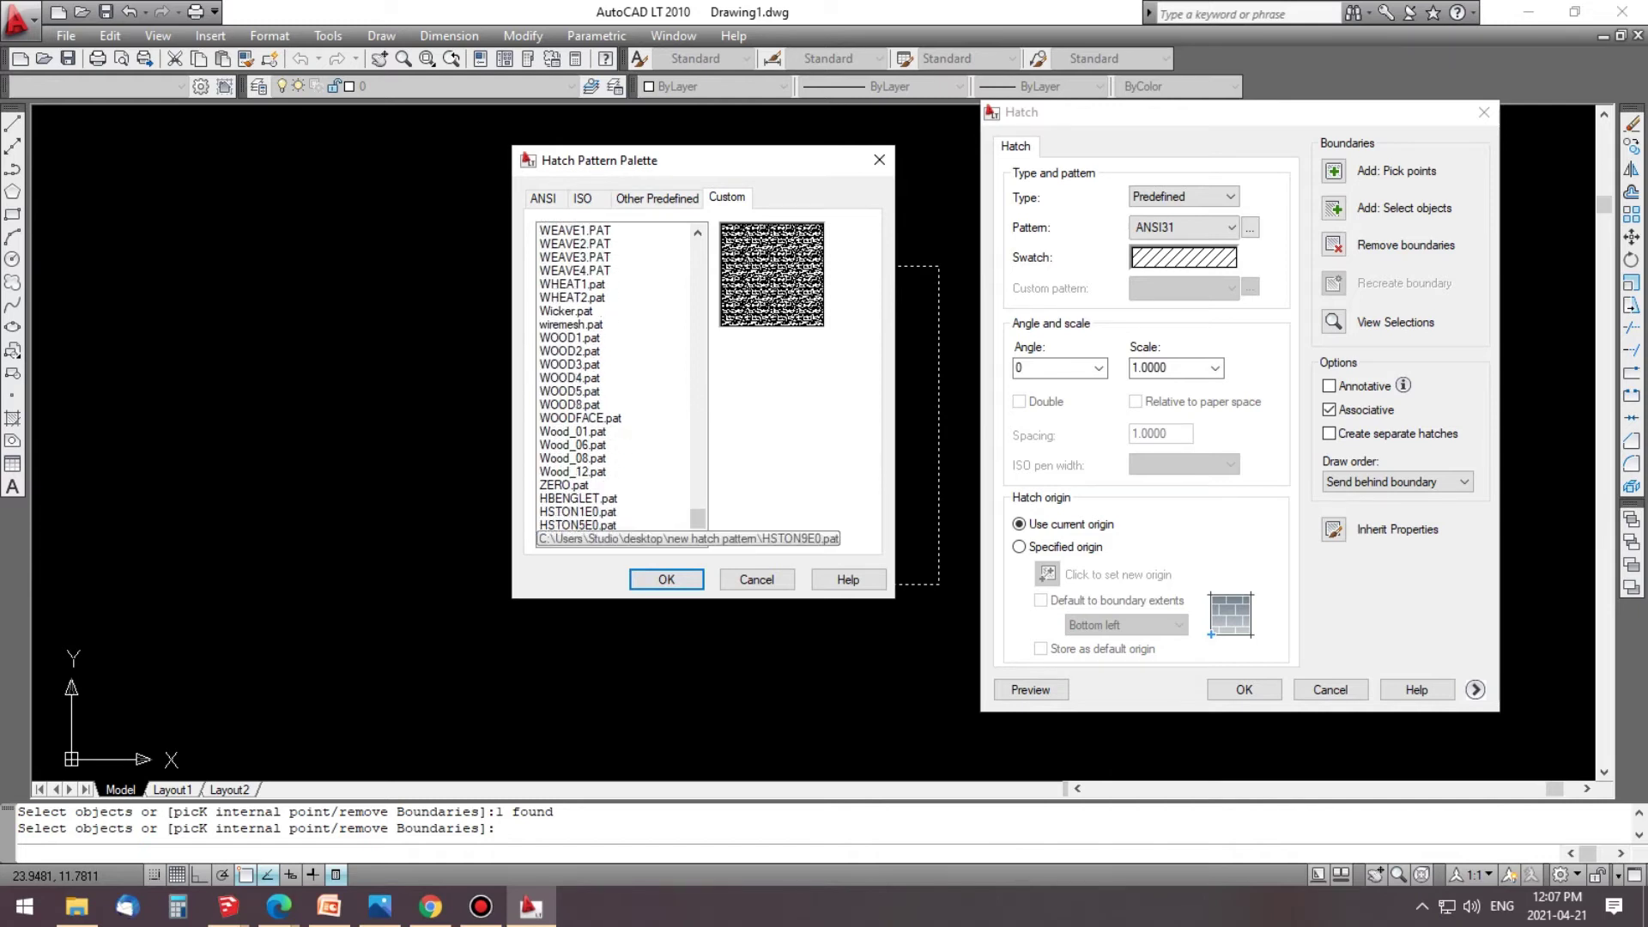
key(Down)
key(Down)
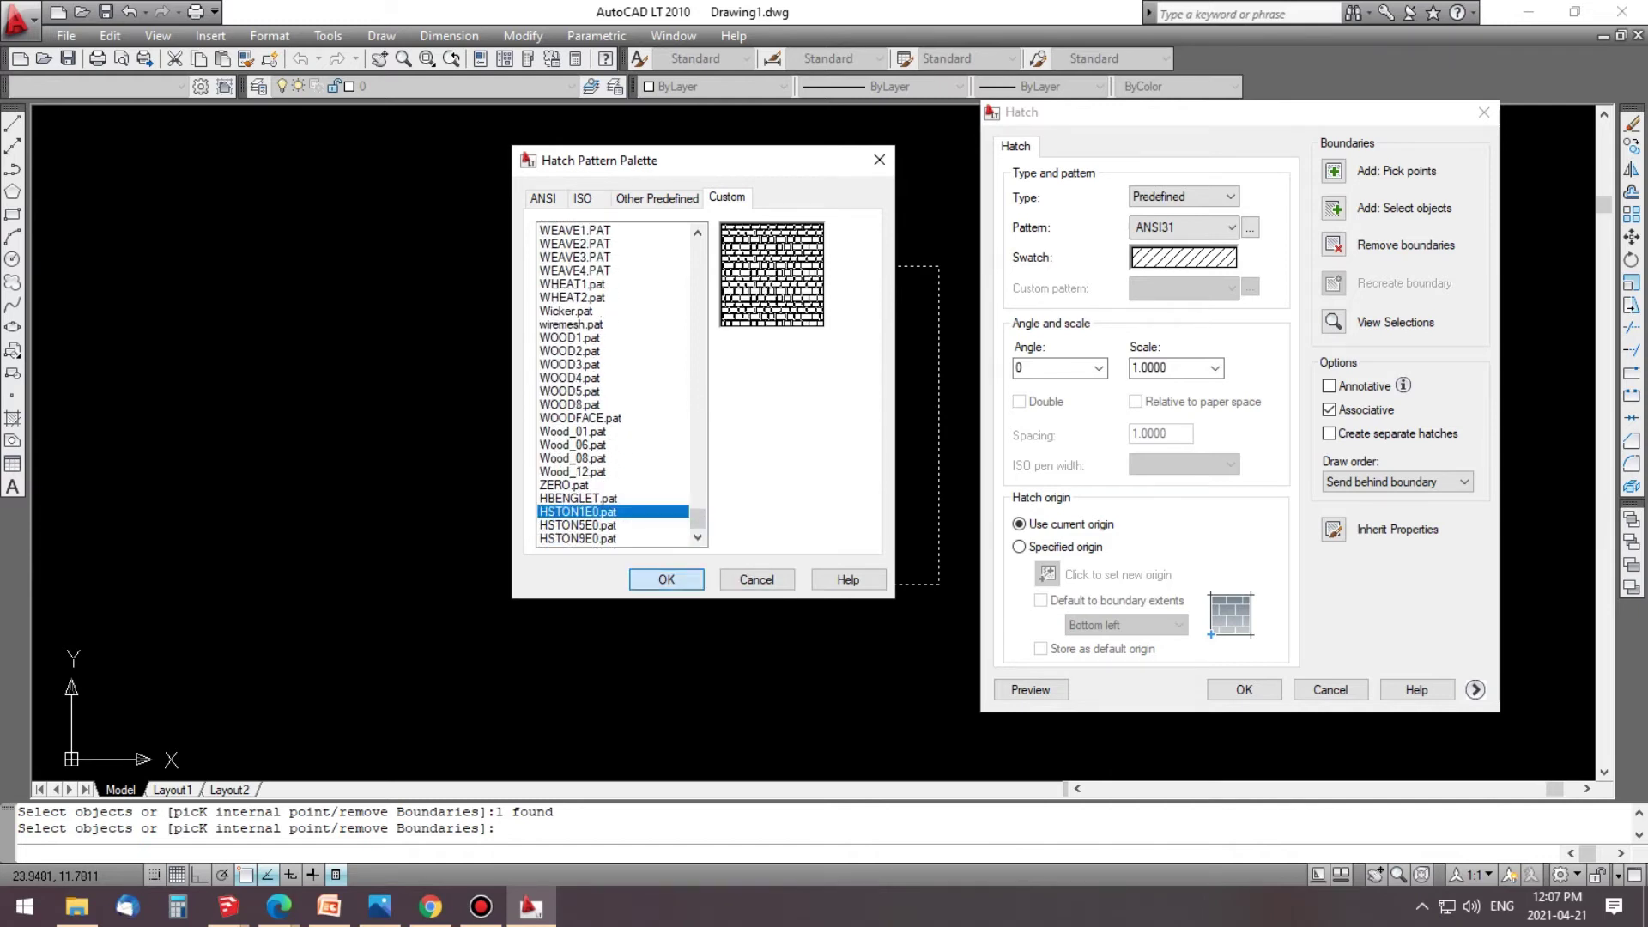
key(Return)
Step: Preview the HSTON1E0 hatch in the left rectangle at several scales
click(1042, 681)
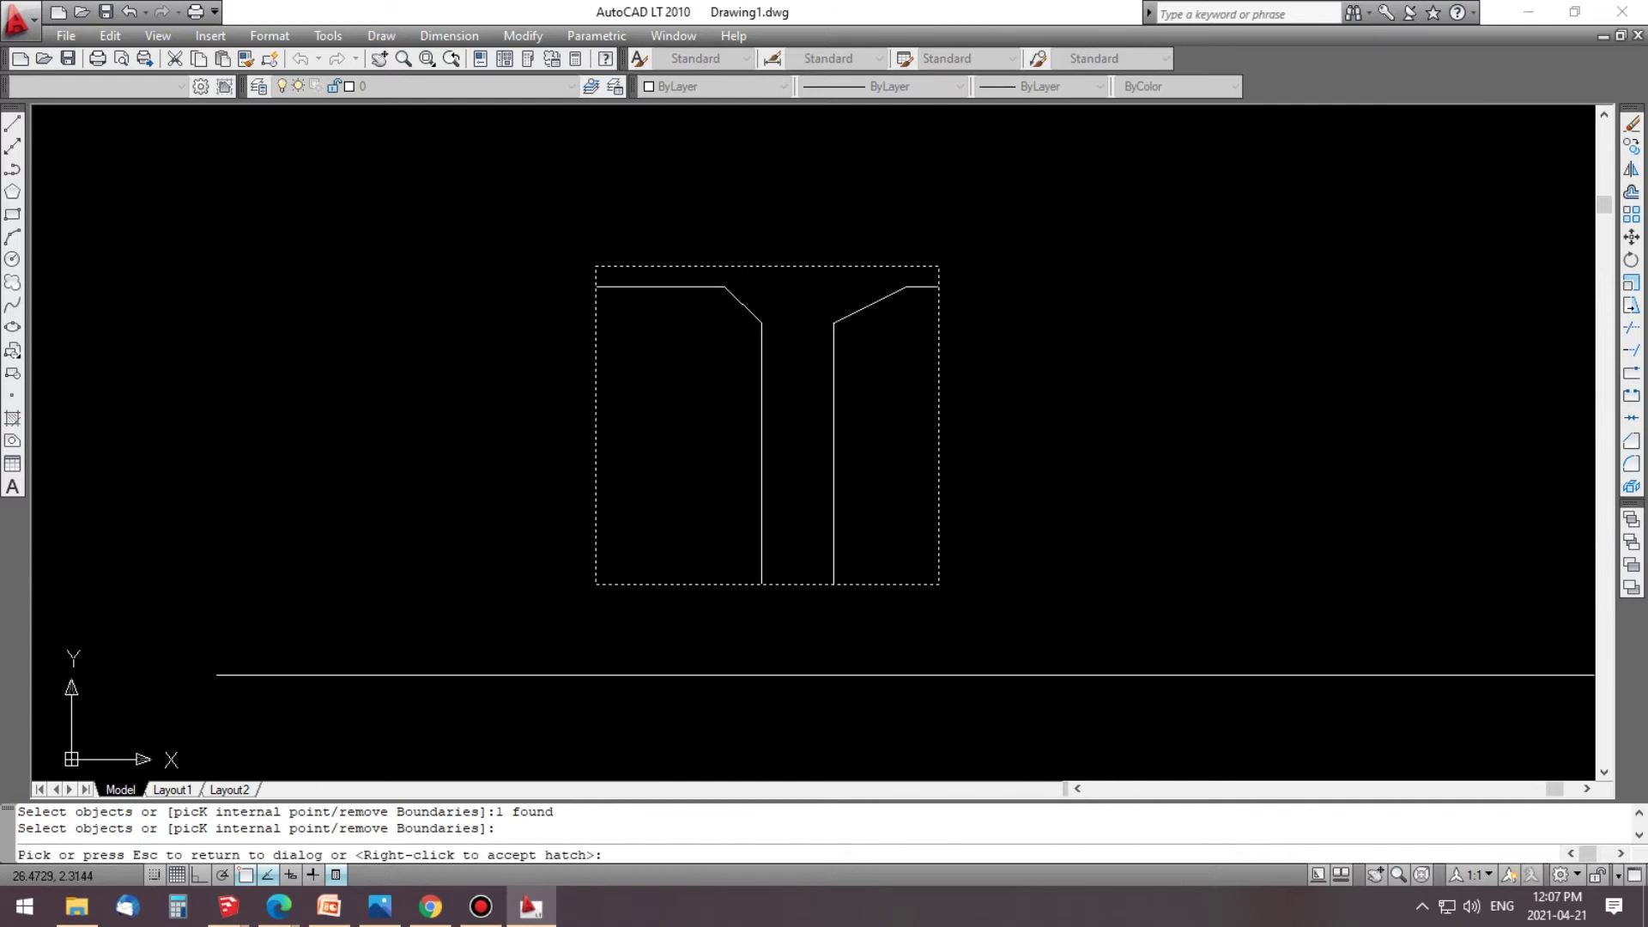
key(Escape)
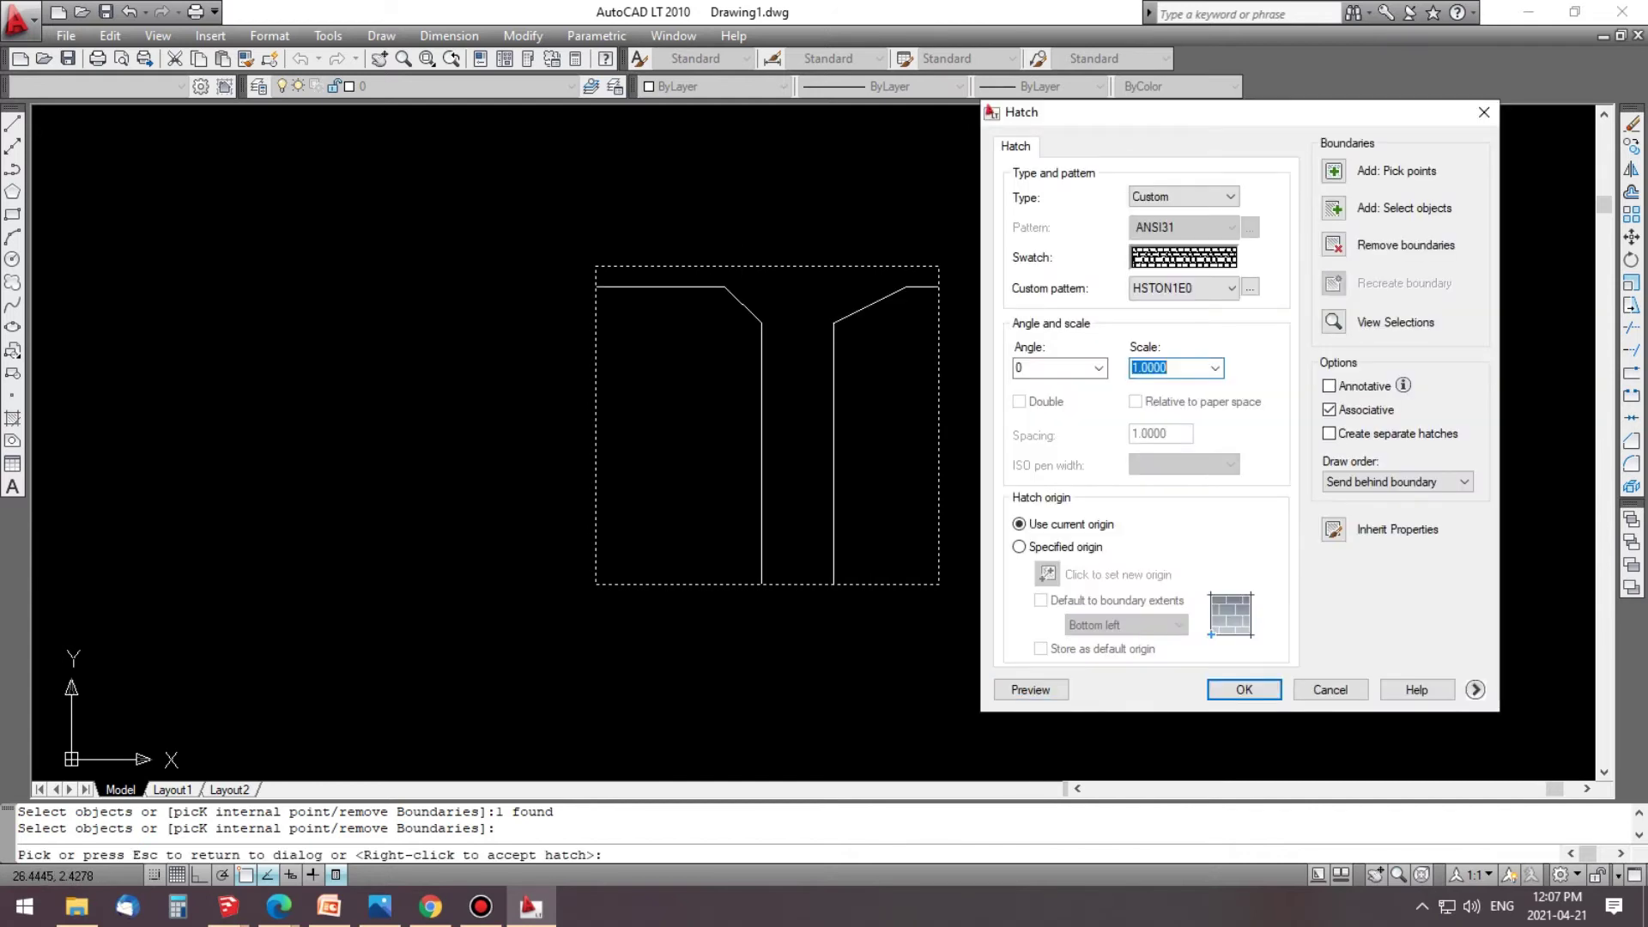
click(1030, 690)
key(Escape)
text(.1)
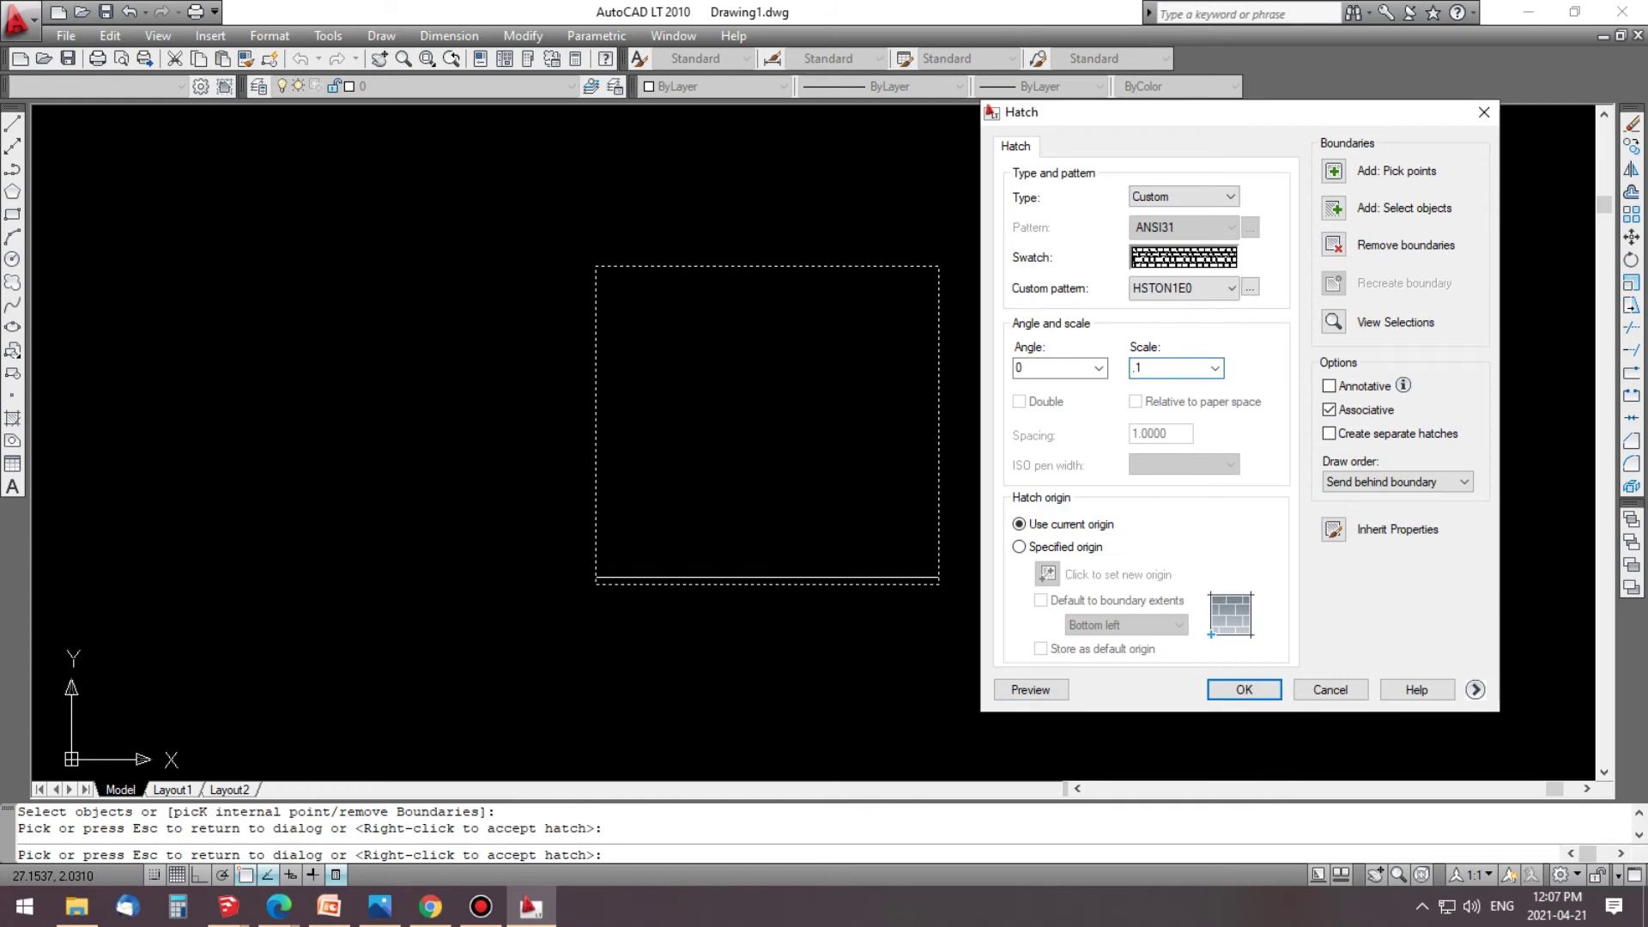
click(1030, 689)
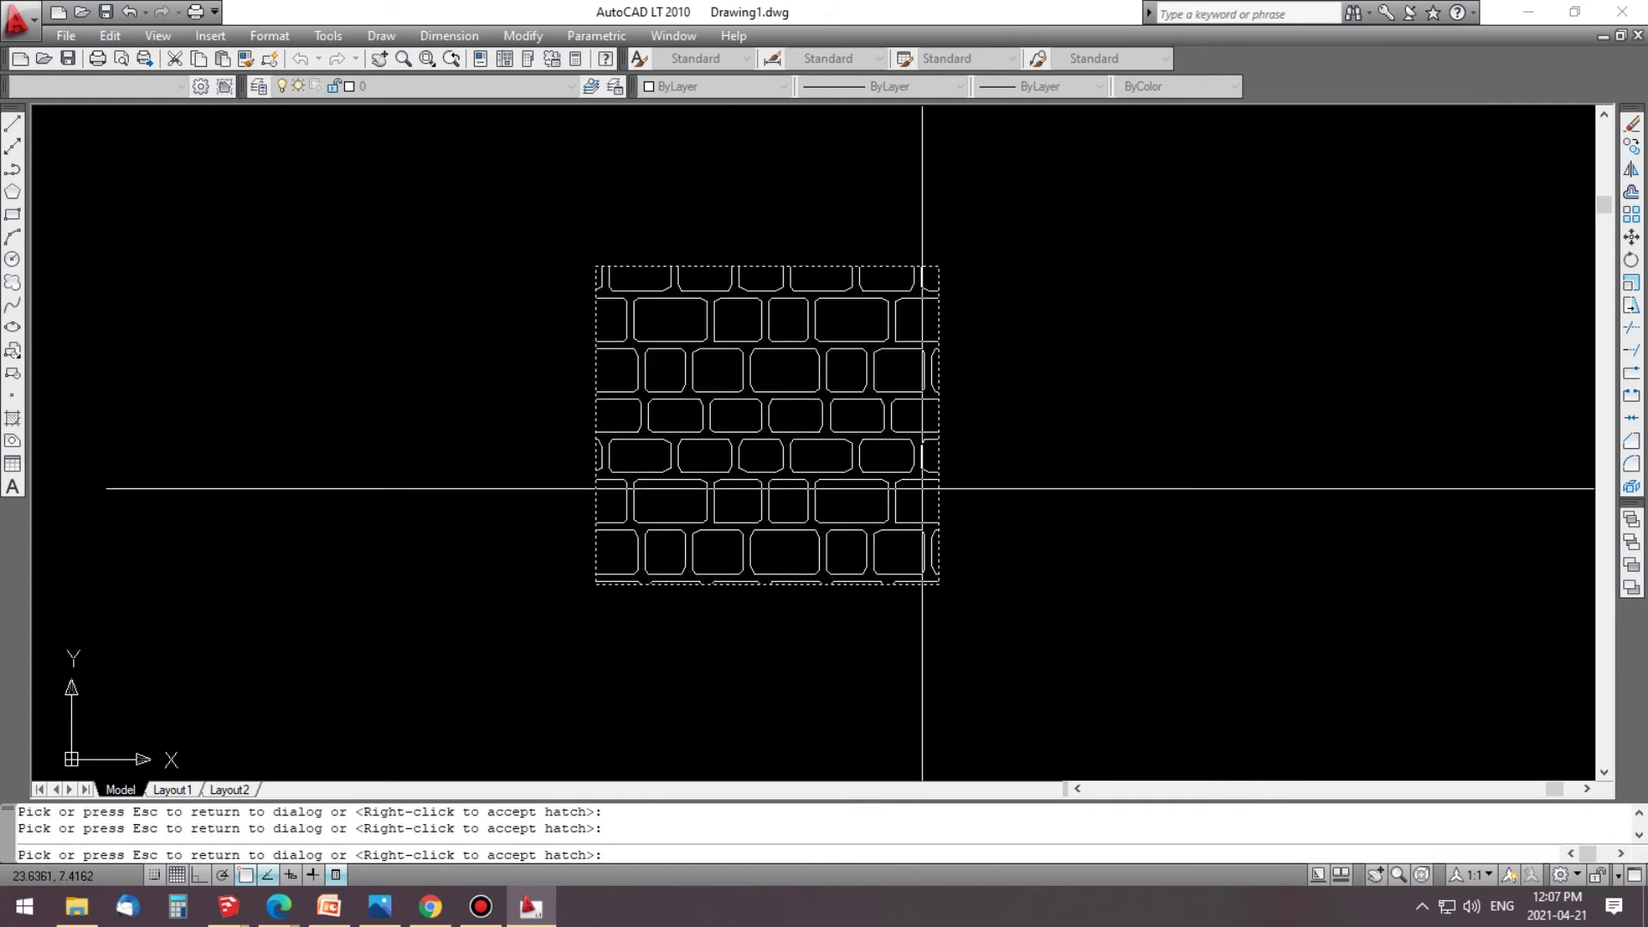
middle_drag(922, 488, 817, 559)
key(Escape)
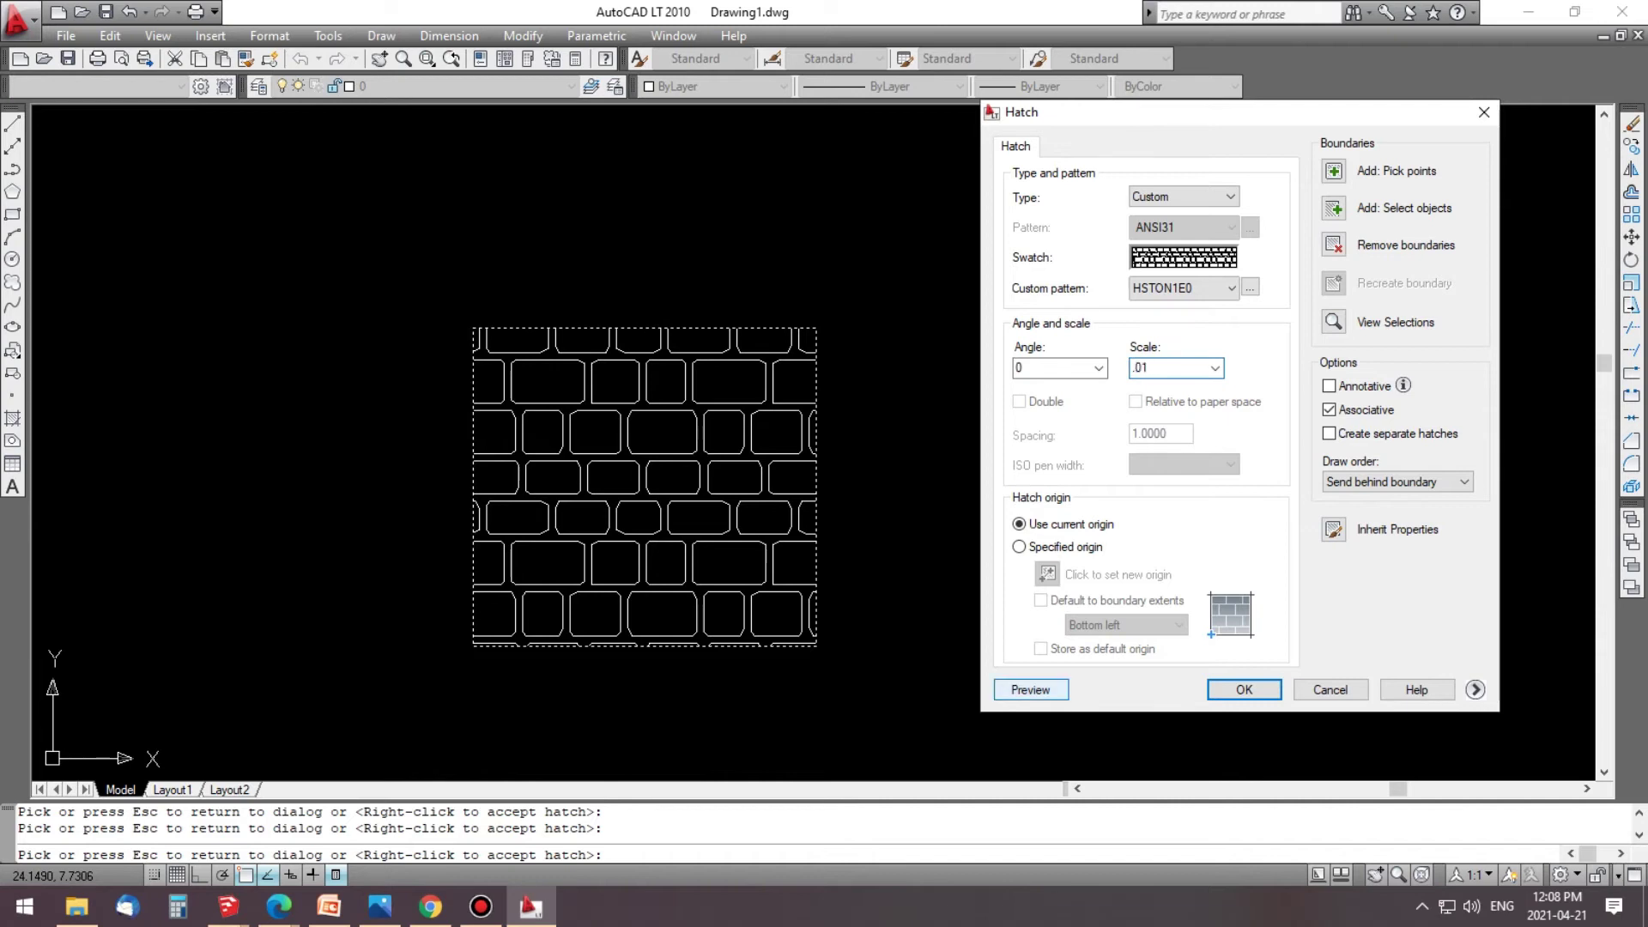
Step: Compare scales 0.01 and 0.1, then finish the left rectangle's HSTON1E0 hatch at 0.1
click(1030, 689)
scroll(589, 508, up, 5)
key(Escape)
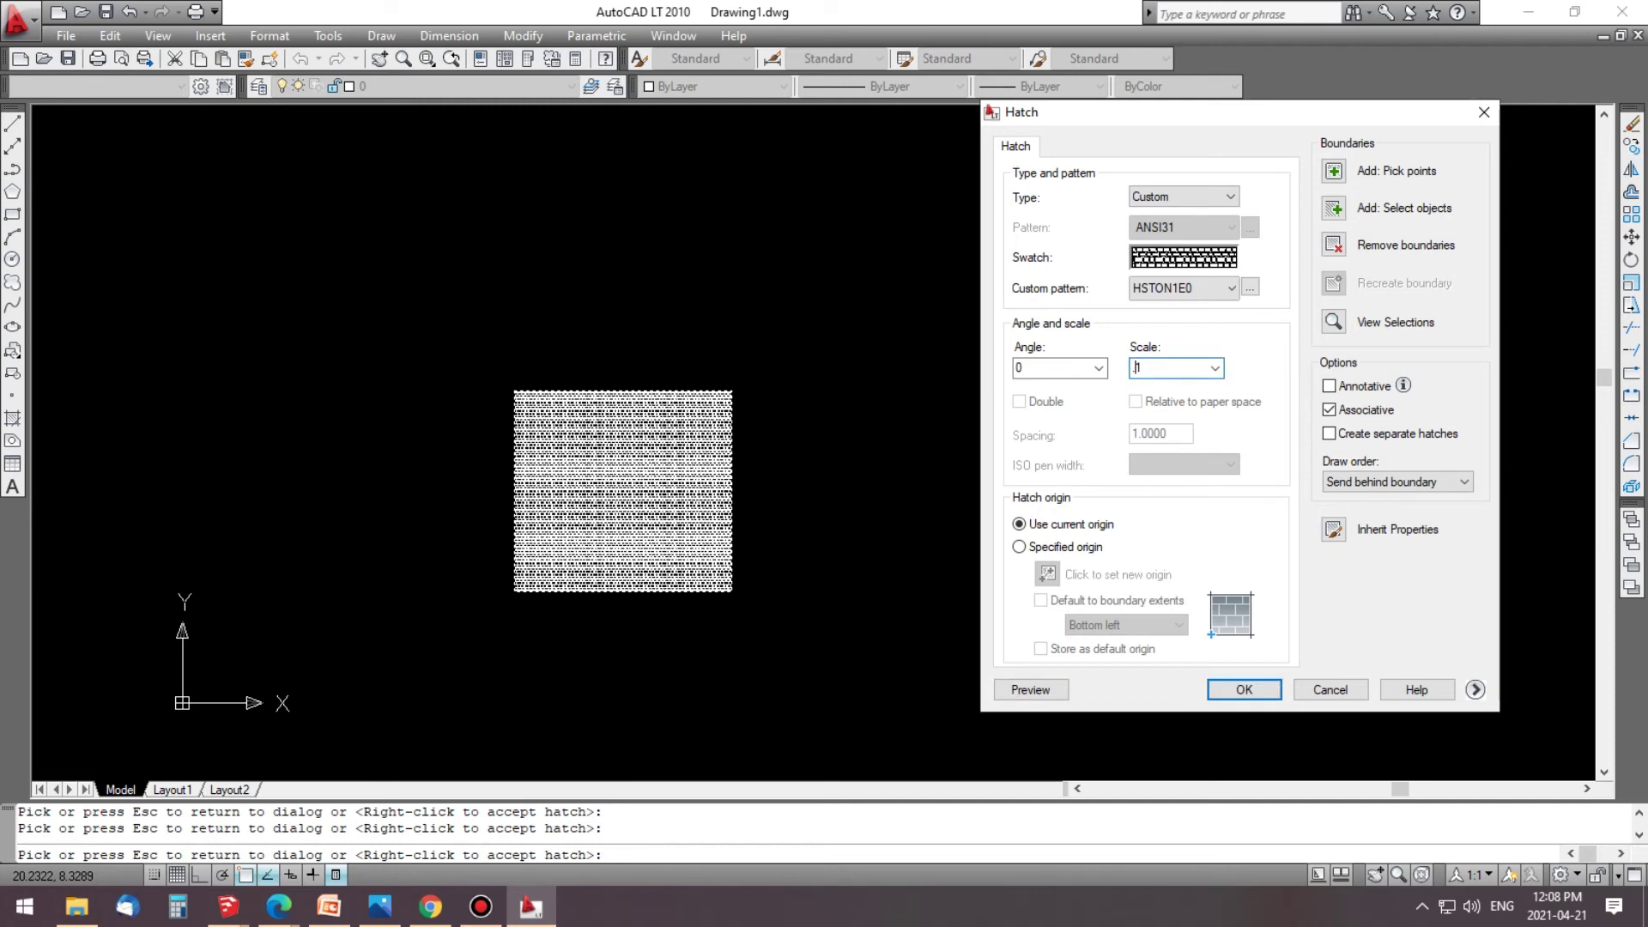
click(1030, 689)
scroll(579, 516, up, 5)
scroll(639, 582, down, 2)
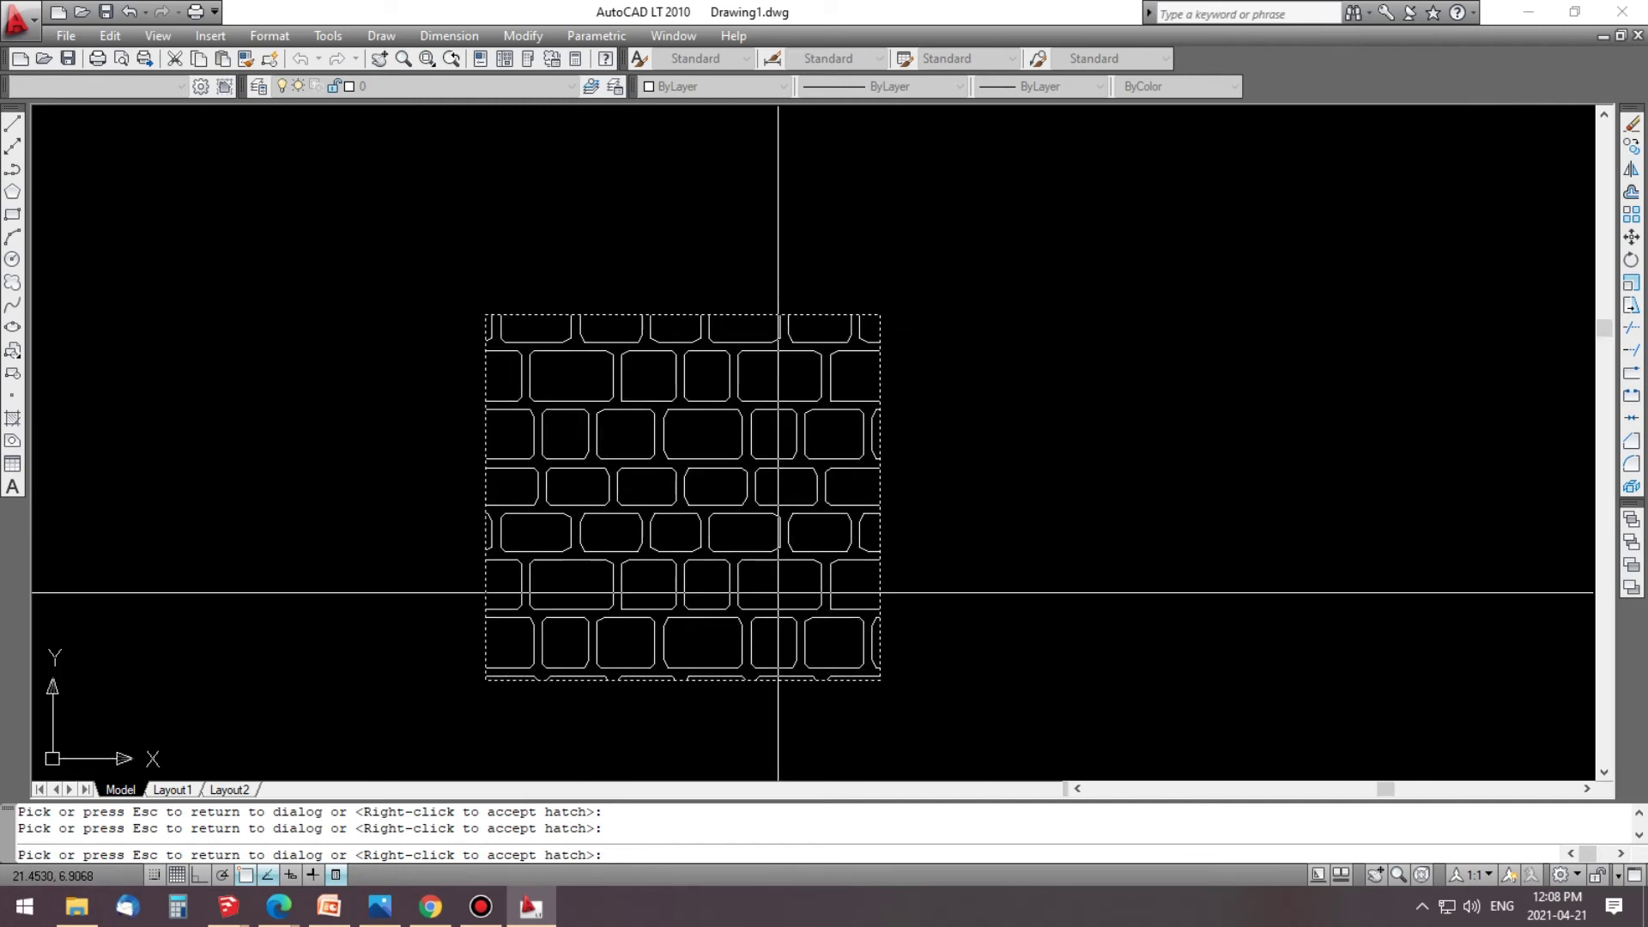
scroll(950, 549, down, 2)
key(Escape)
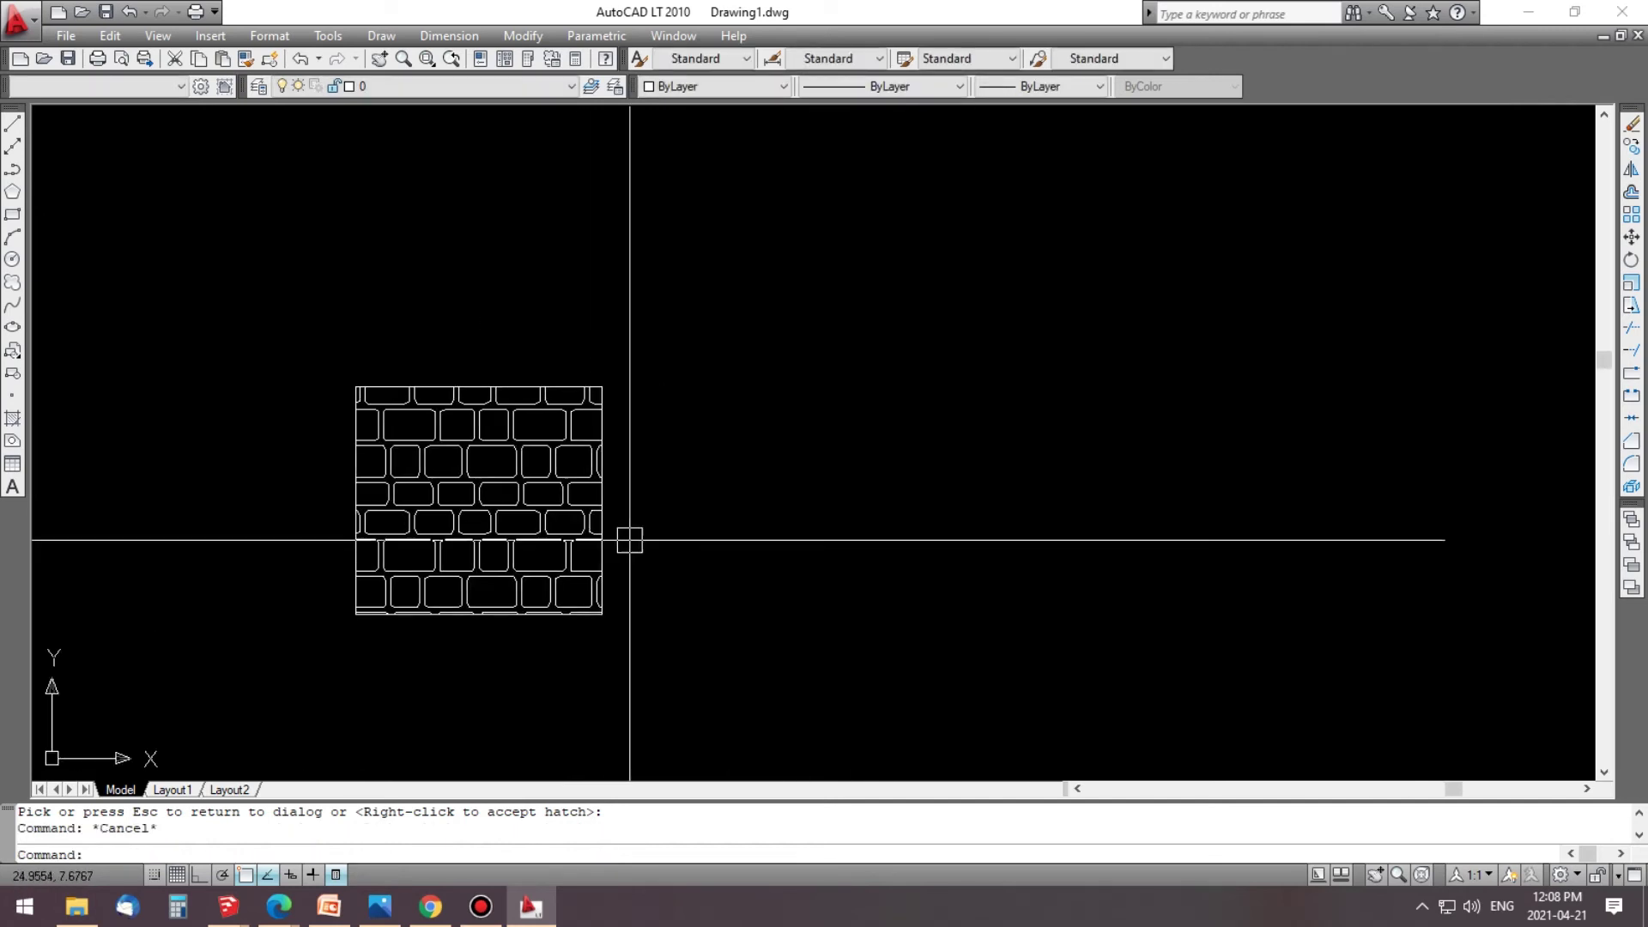
click(12, 214)
Step: Draw a second rectangle to the right and select it as a hatch boundary
click(694, 379)
click(909, 602)
text(H)
key(Return)
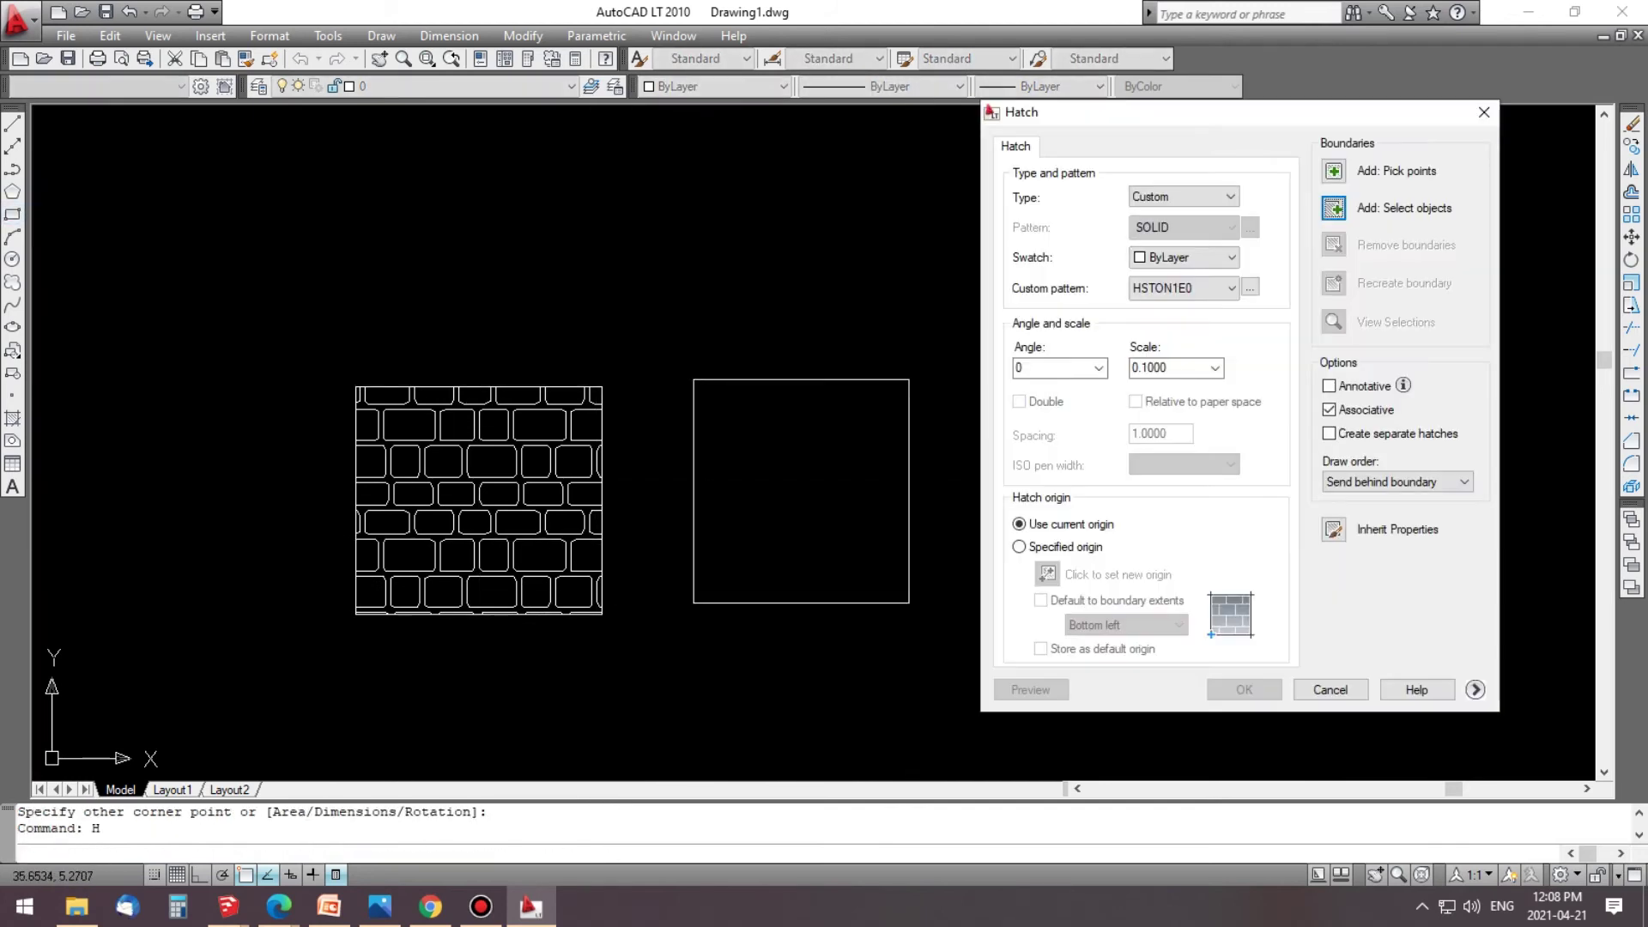
click(1333, 207)
click(907, 369)
key(Return)
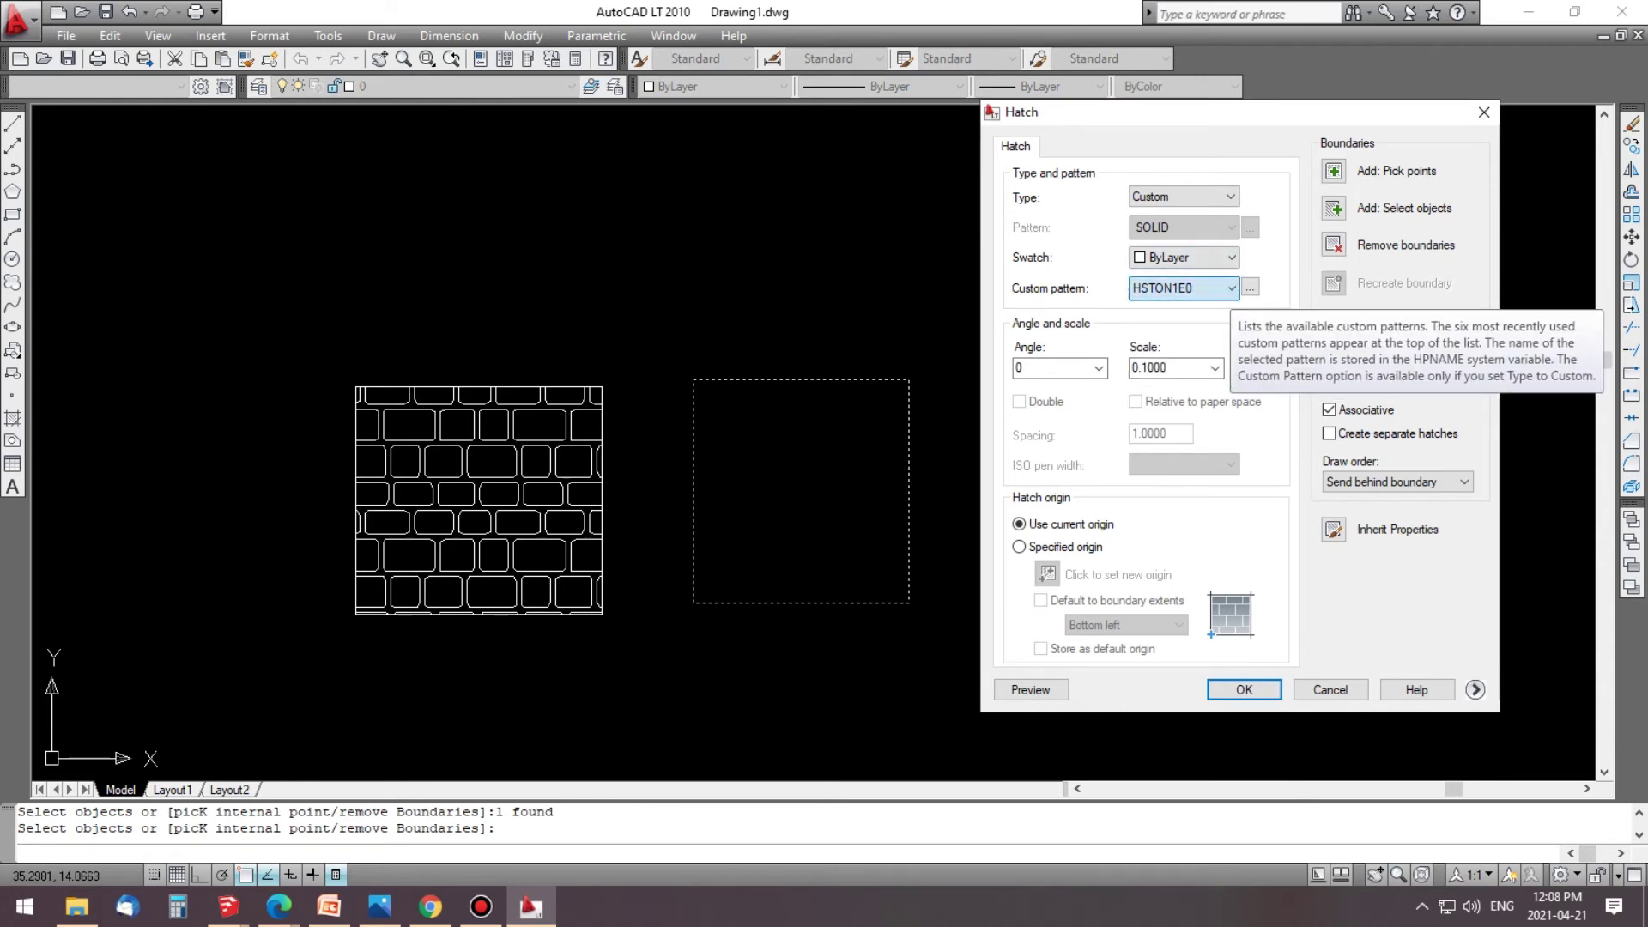
Step: Try a User defined hatch preview, then revert the type to Predefined
click(1185, 196)
click(1163, 229)
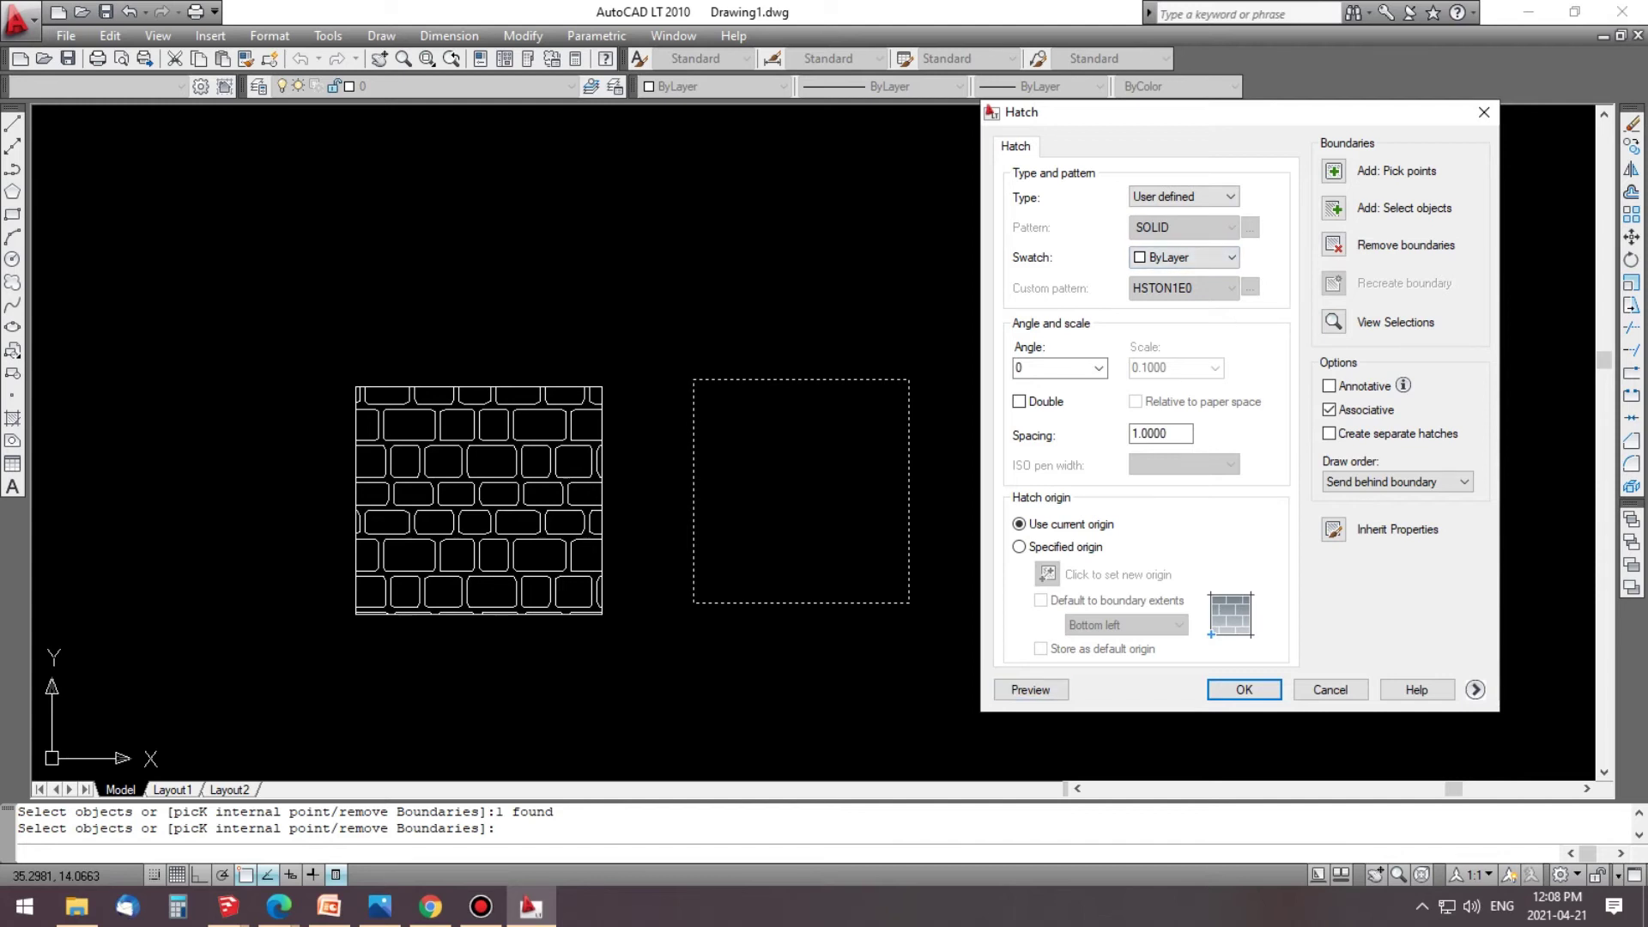
click(1030, 689)
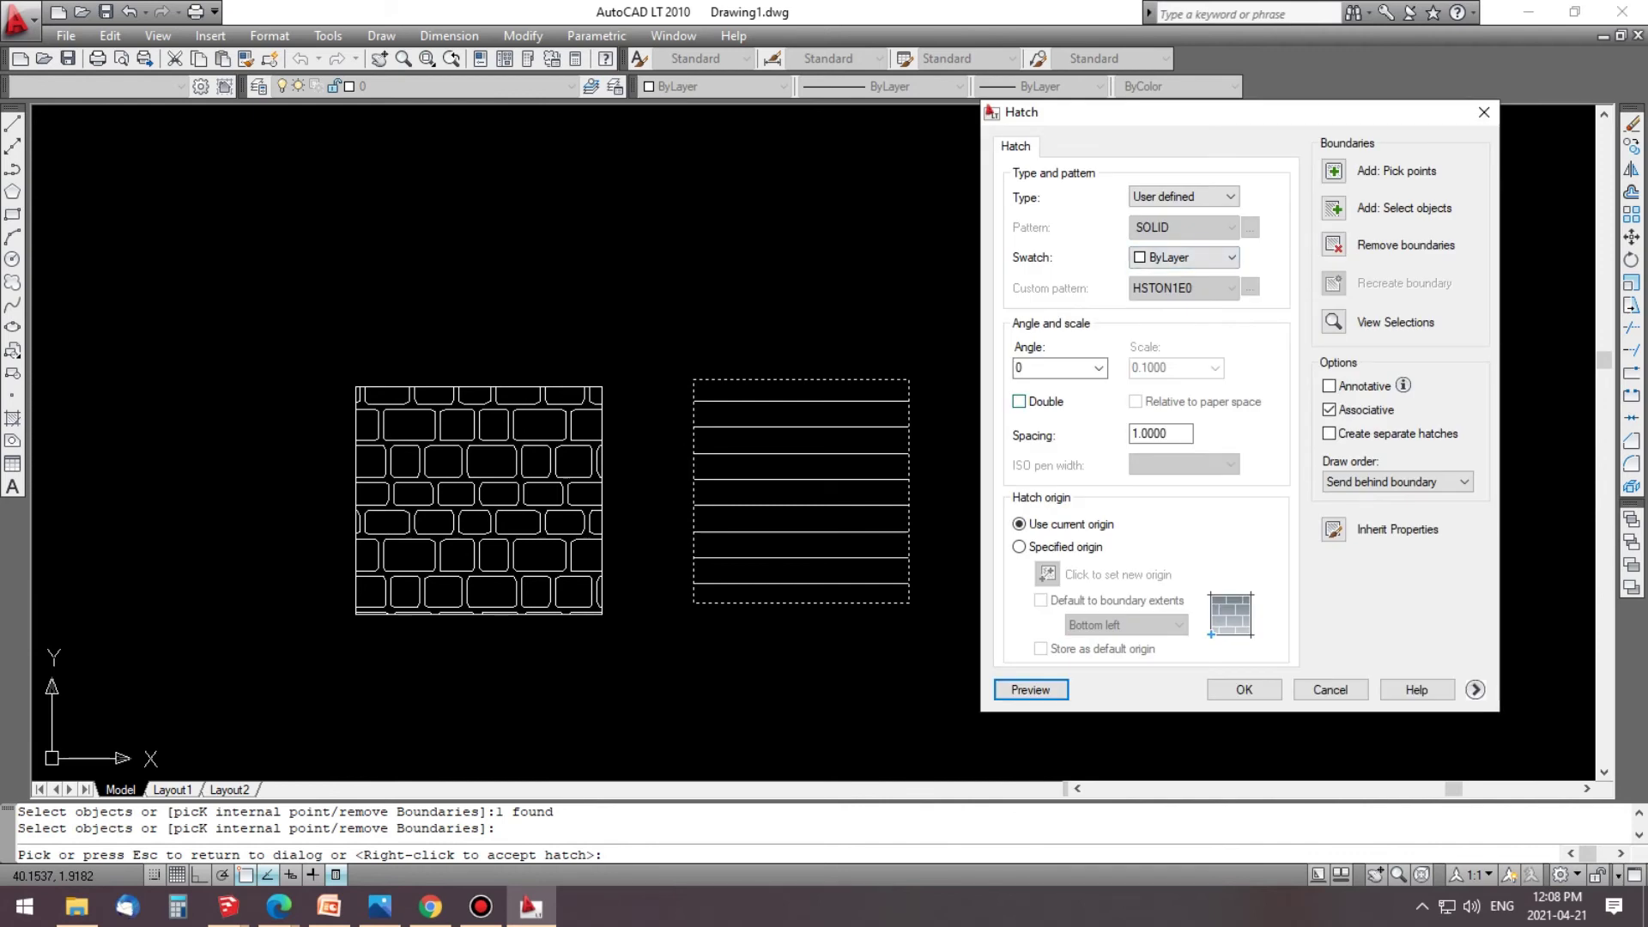
click(1231, 256)
click(1167, 300)
click(1183, 196)
click(1159, 225)
Step: Open the Custom pattern palette and browse down to the HSTON patterns
click(1231, 227)
click(1250, 228)
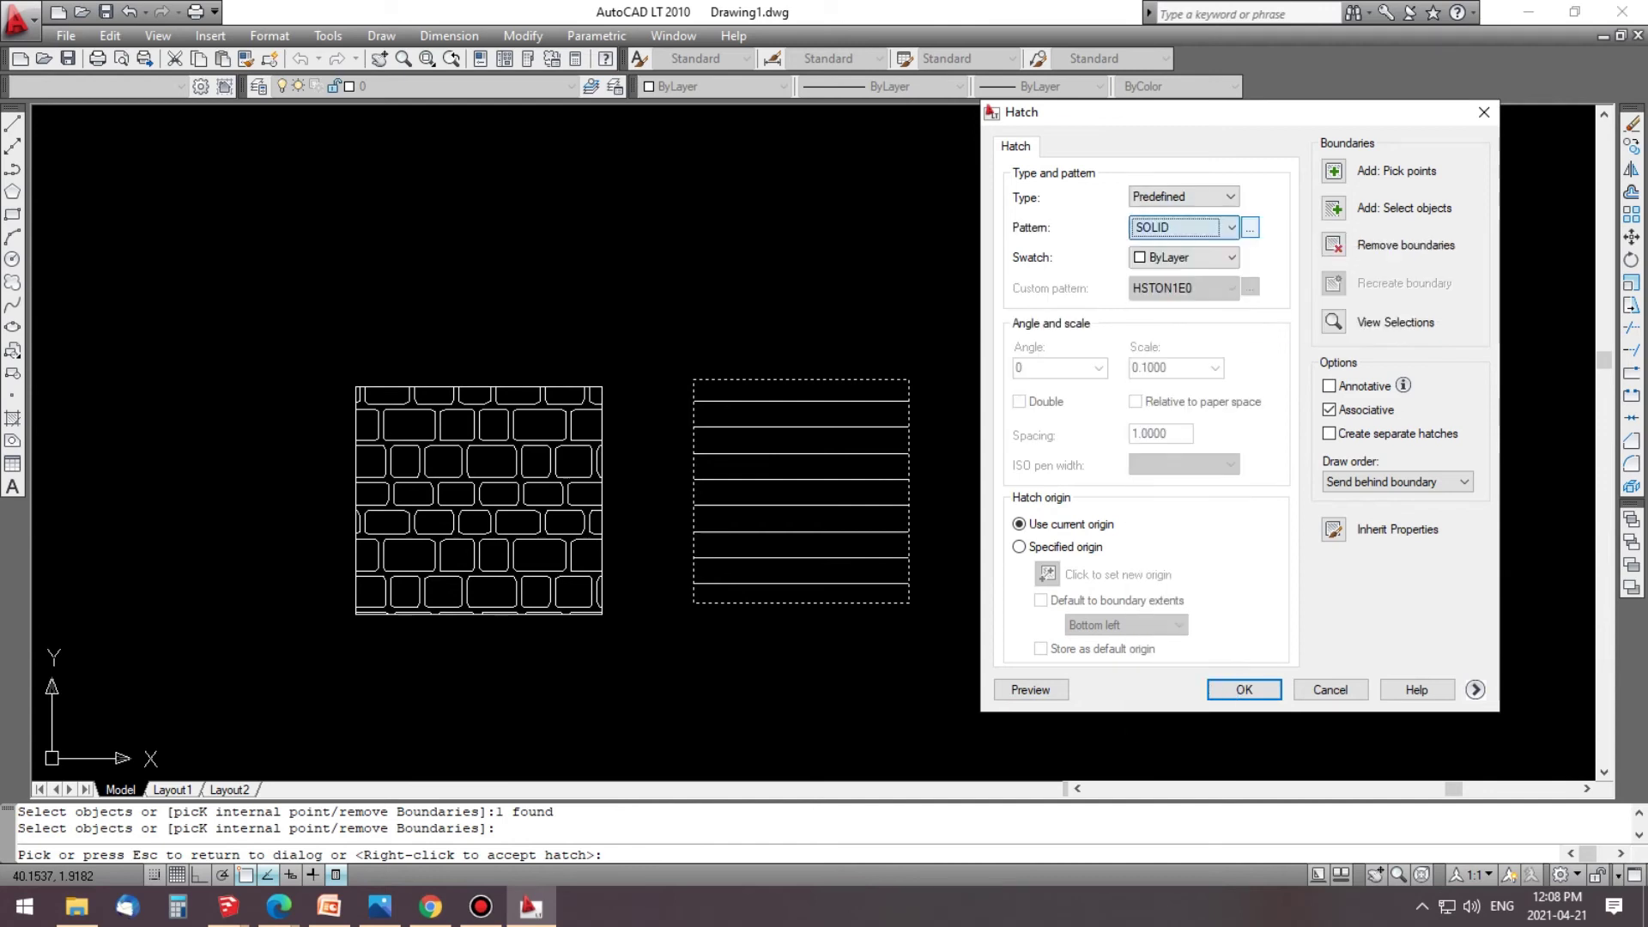
click(727, 199)
scroll(614, 387, down, 20)
click(567, 351)
key(Down)
key(Down)
key(Down)
key(Down)
key(Down)
key(Down)
key(End)
key(Down)
key(Down)
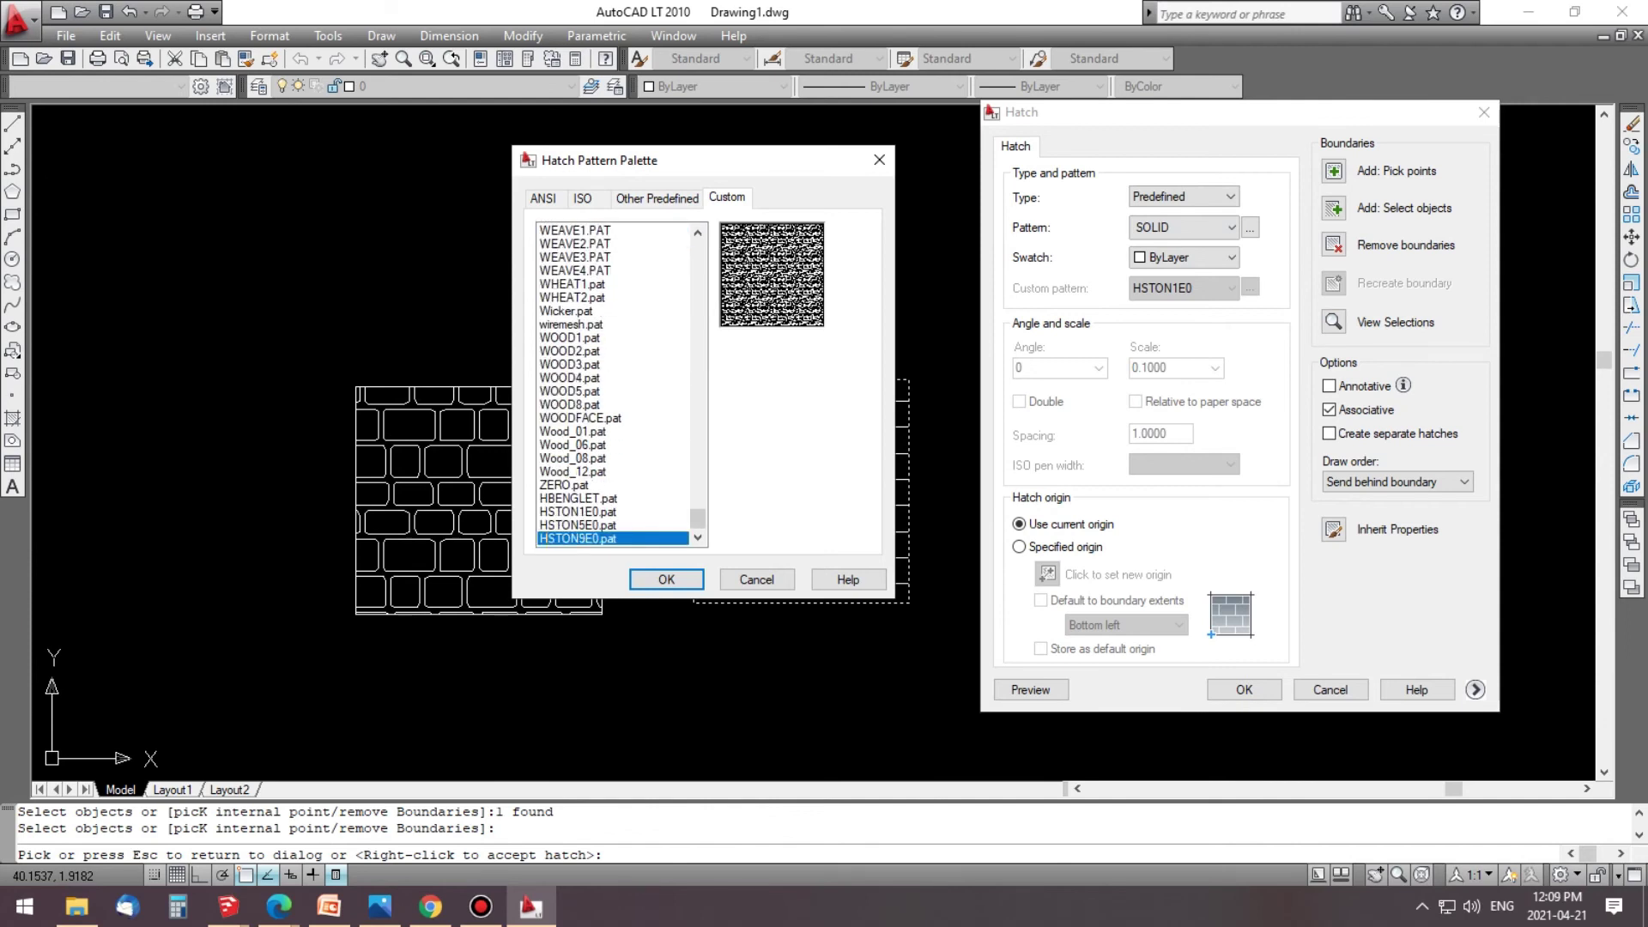
Step: Select HSTON5E0.pat and preview it in the right rectangle at scales 0.01 and 0.1
key(Up)
key(Return)
click(1030, 690)
key(Escape)
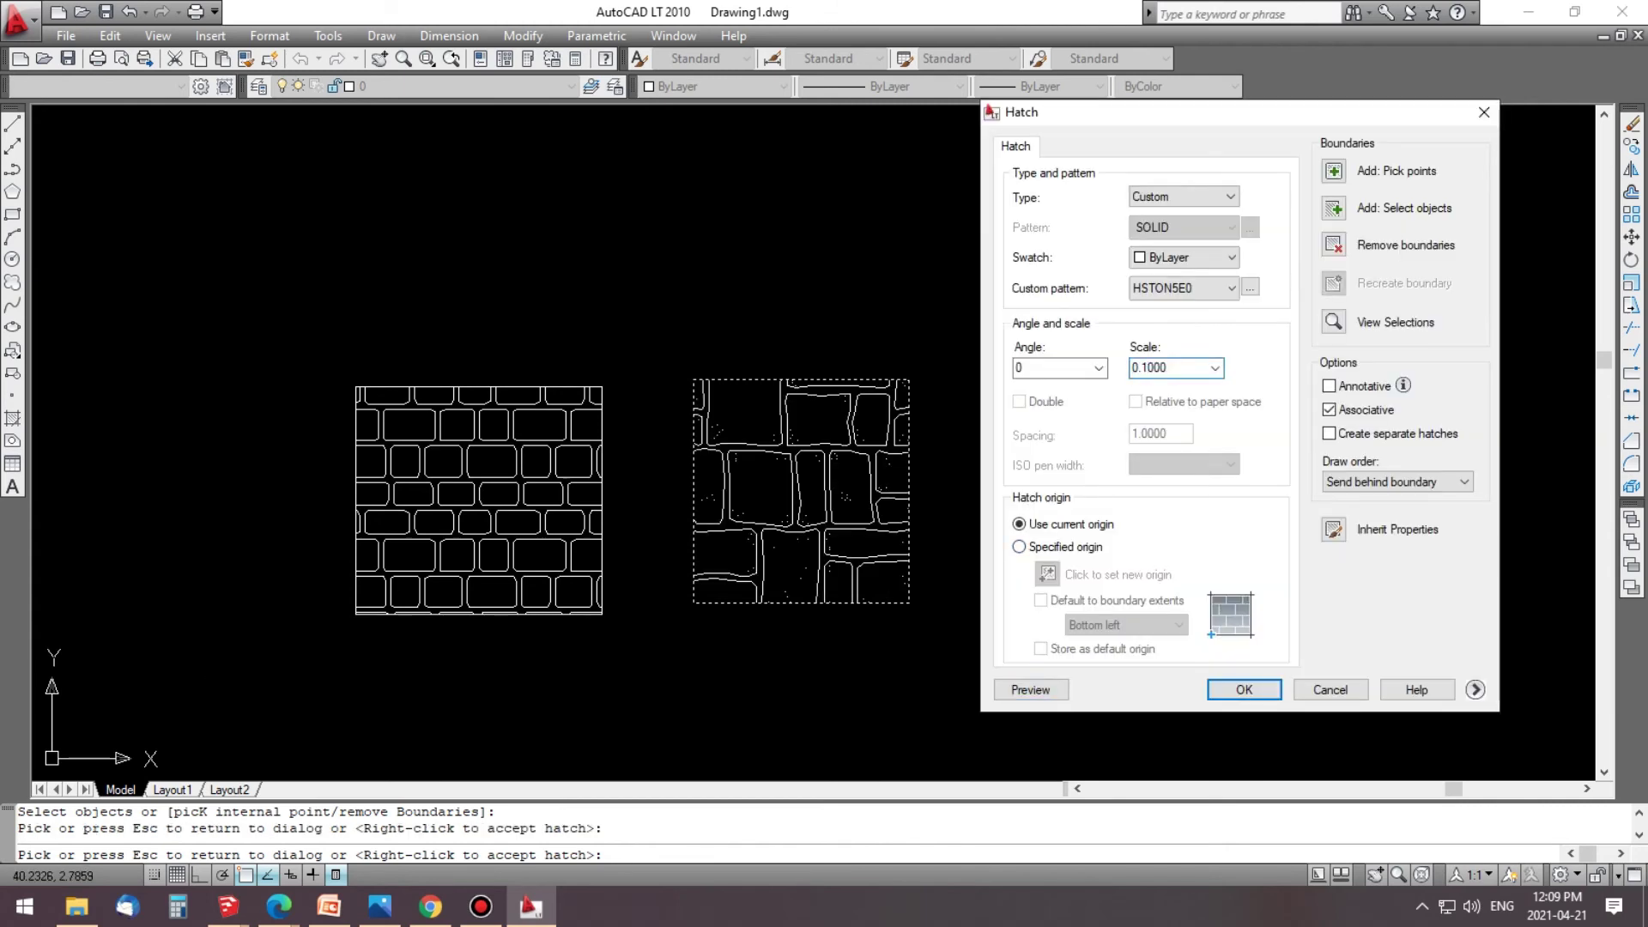
click(1030, 689)
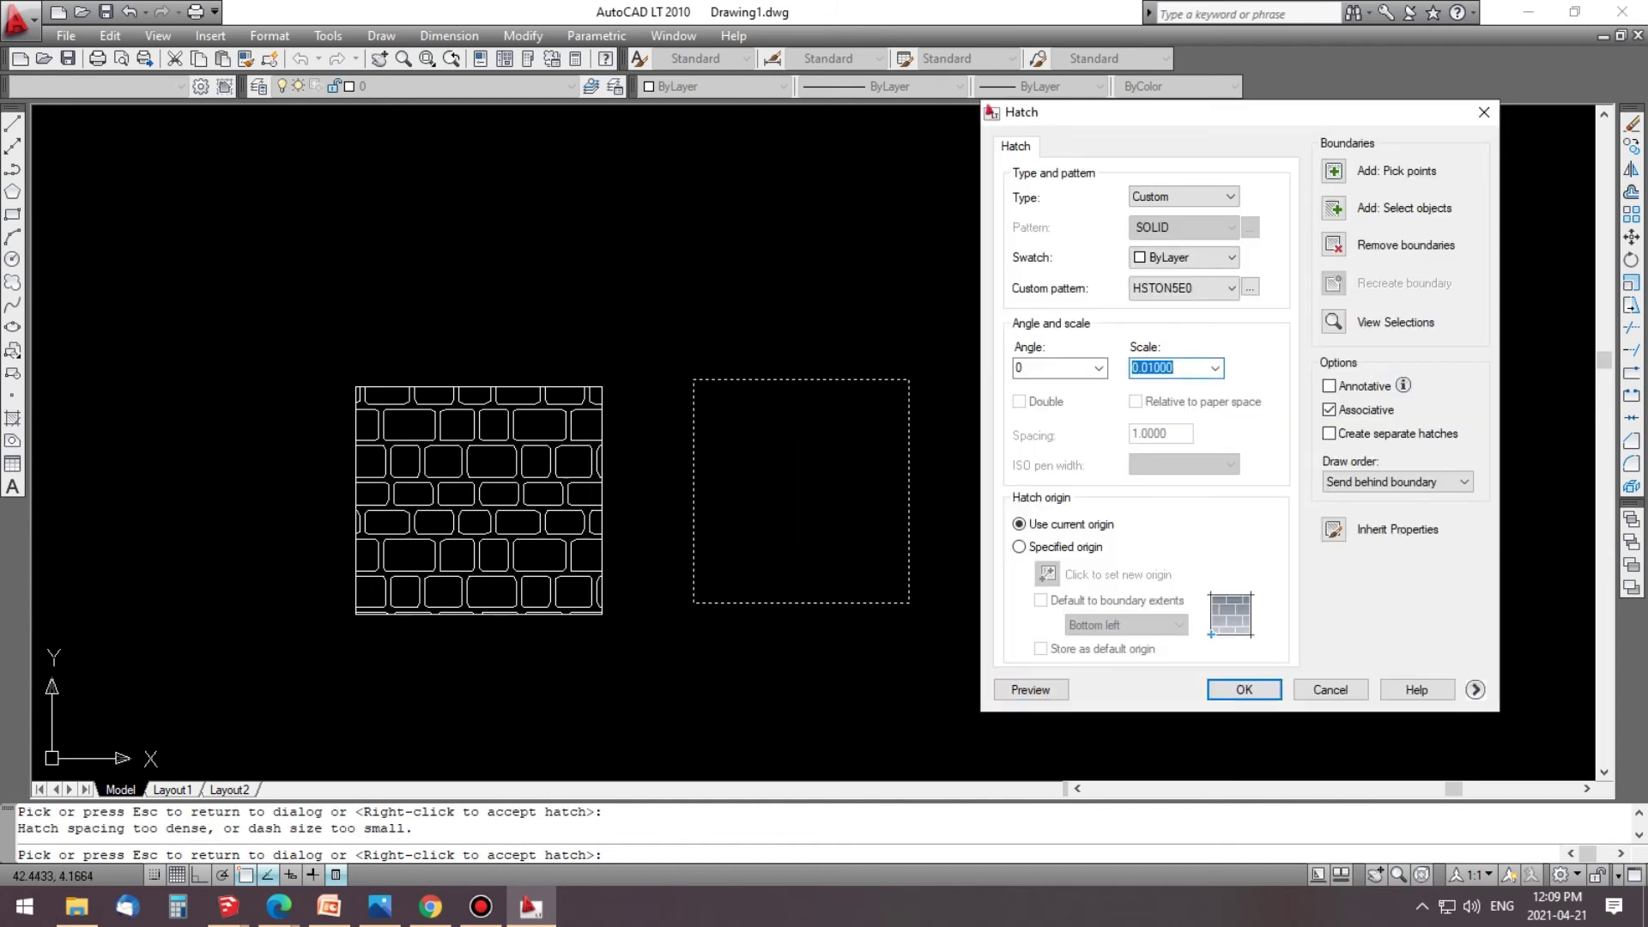
click(1035, 688)
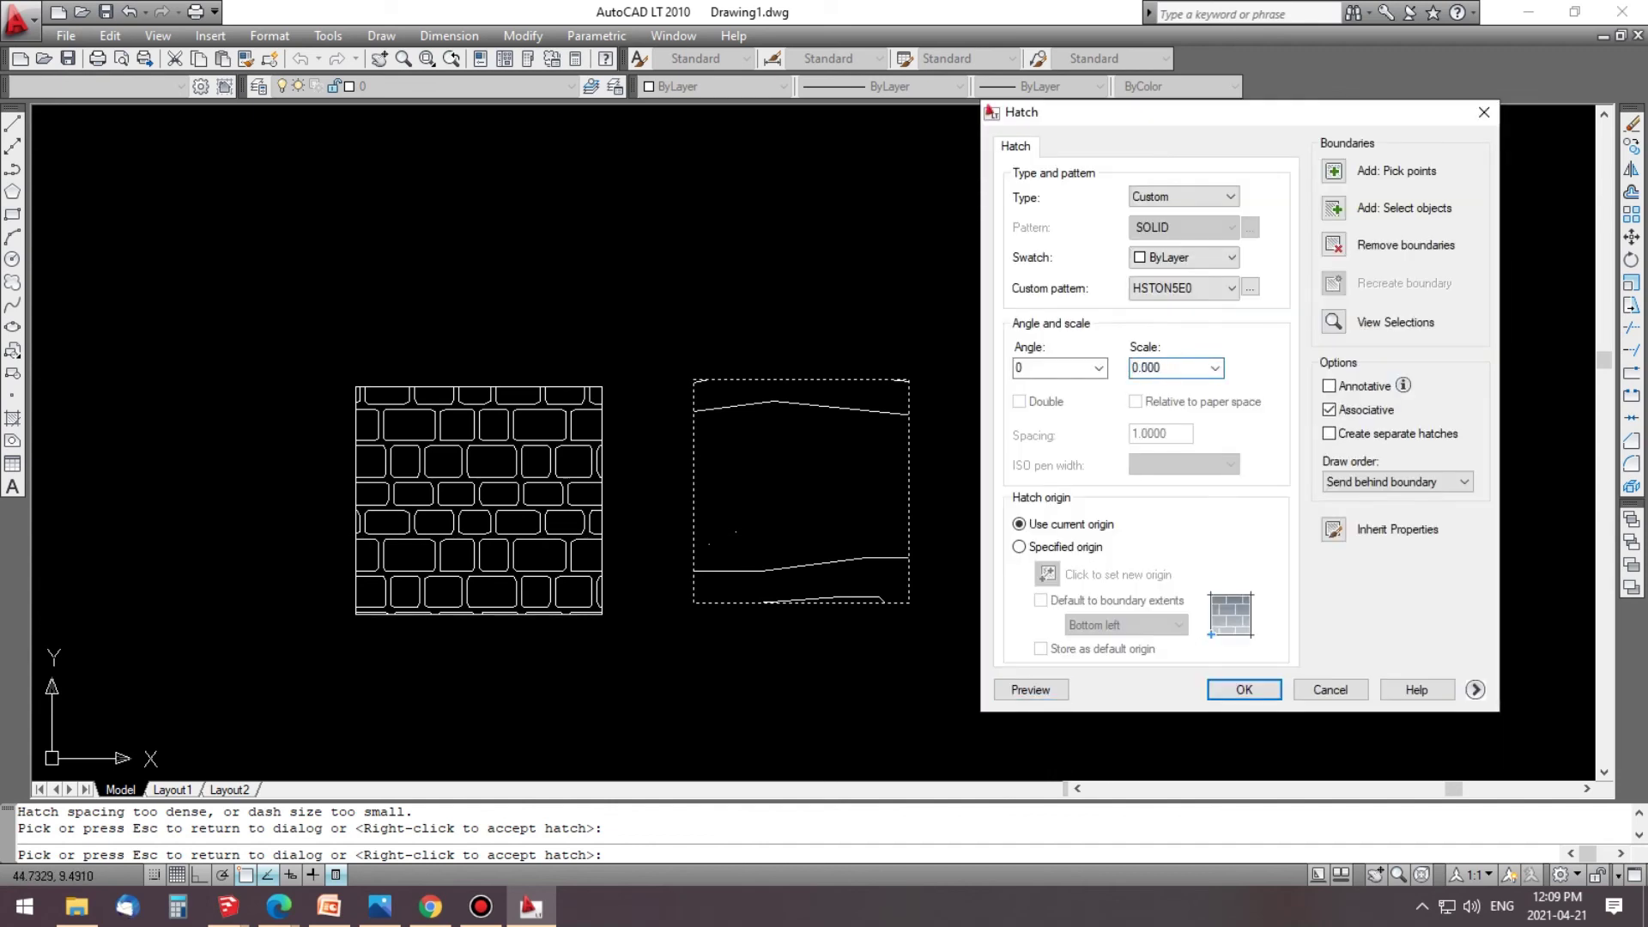
click(1030, 690)
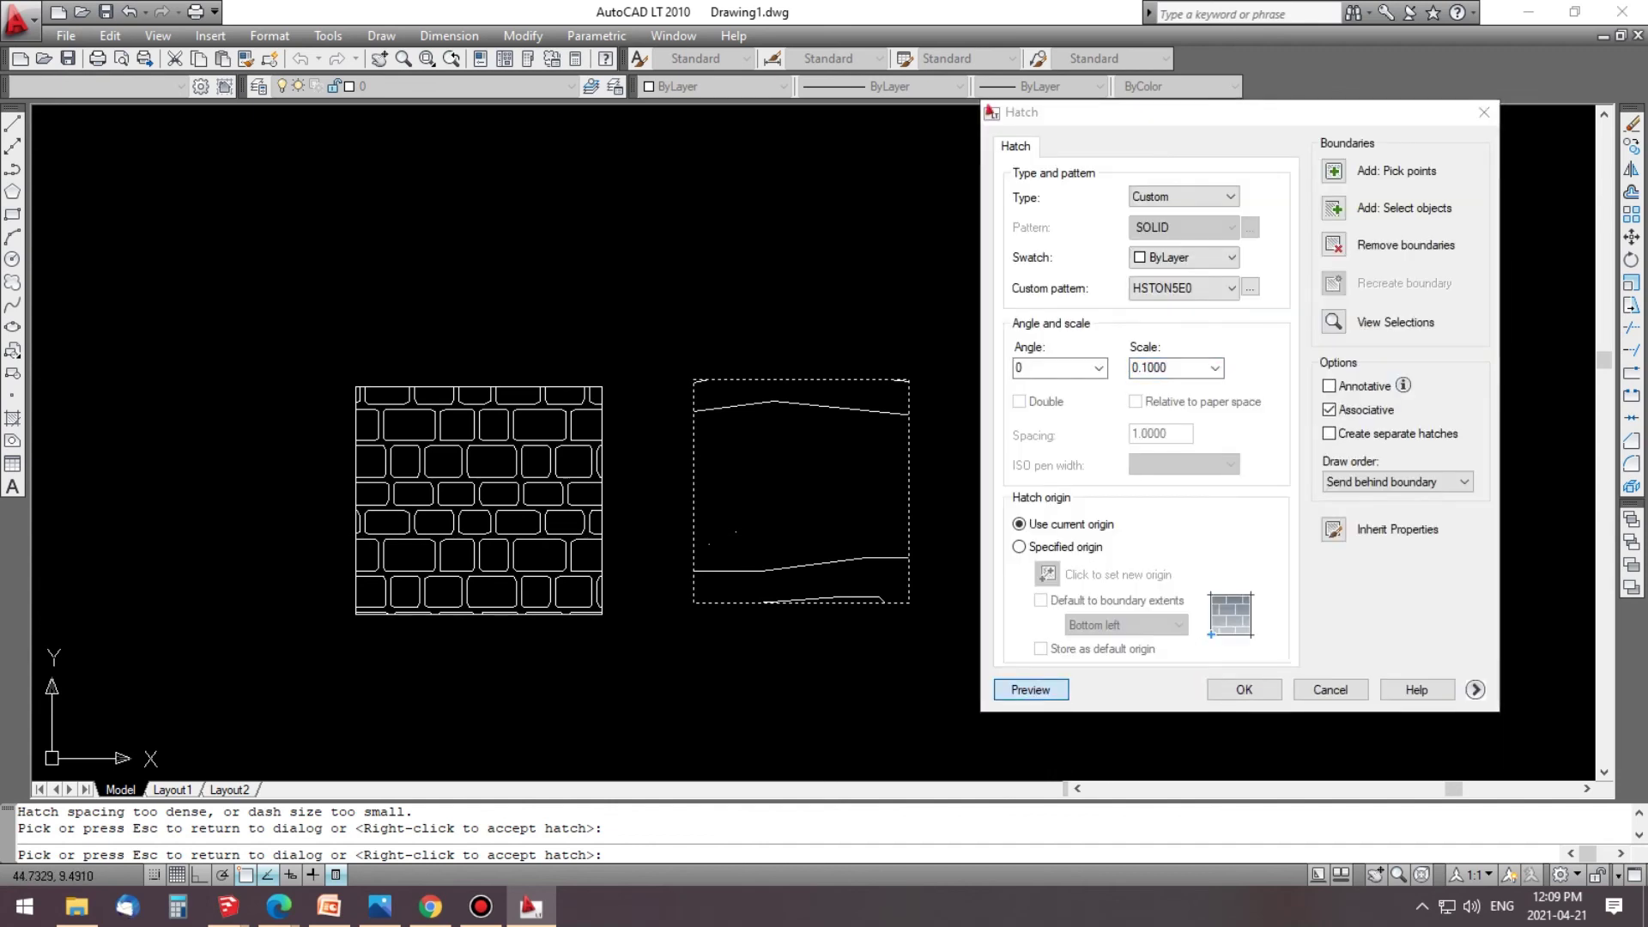
key(Escape)
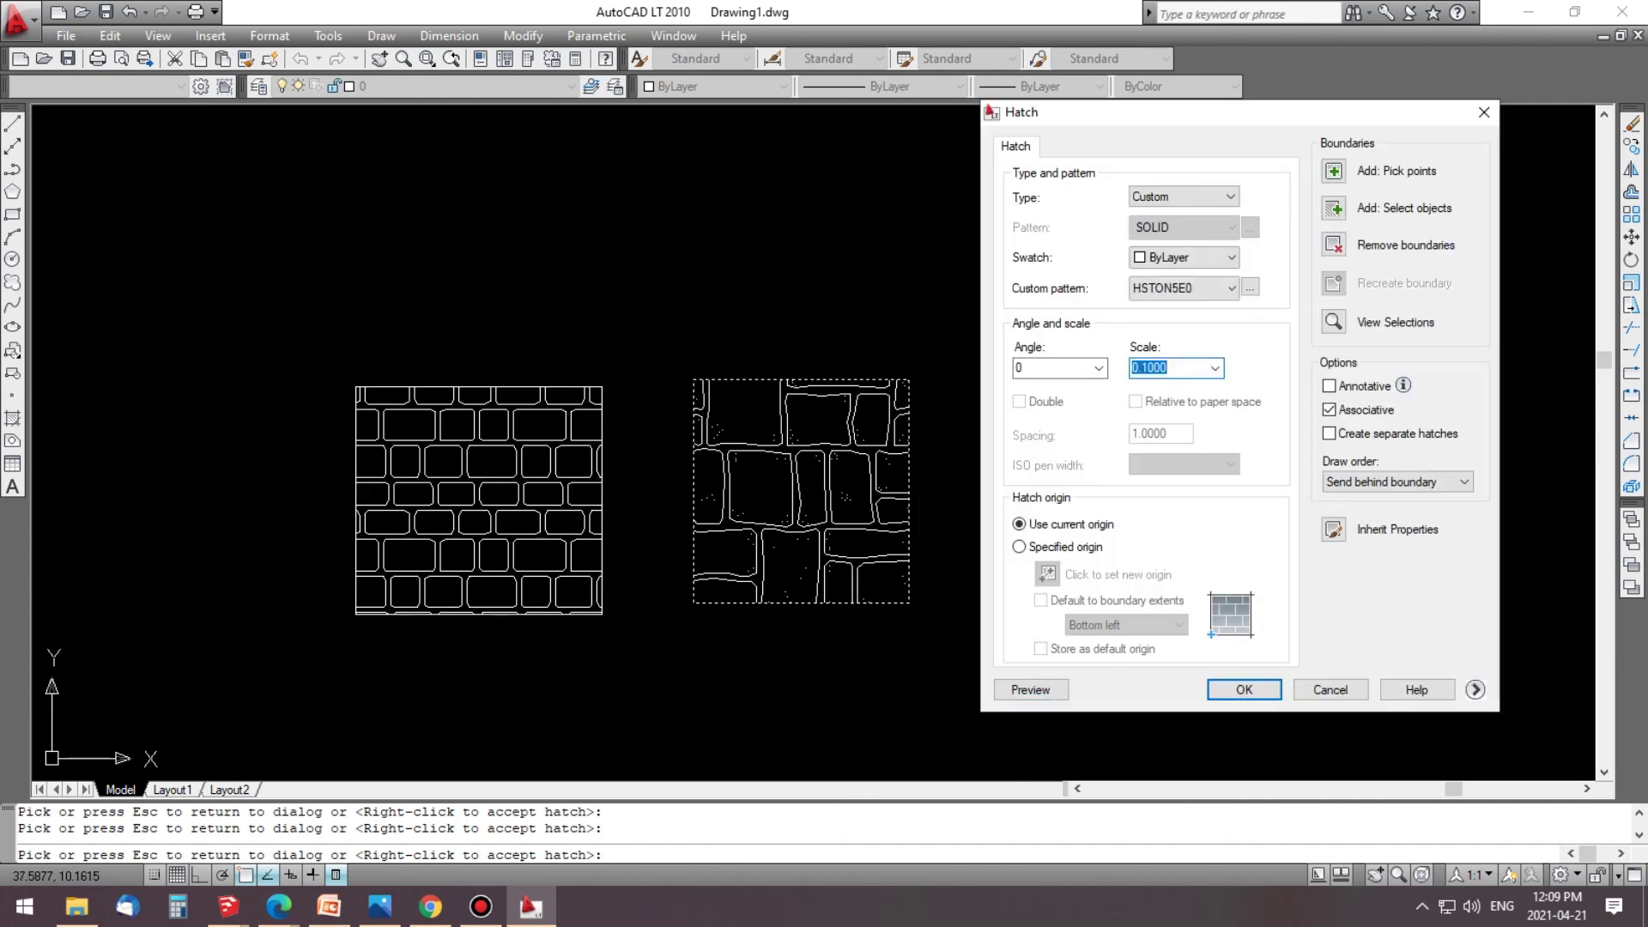
click(1177, 368)
text(1)
Step: Recheck the HSTON5E0 preview and apply it to the right rectangle at scale 0.1
click(1030, 689)
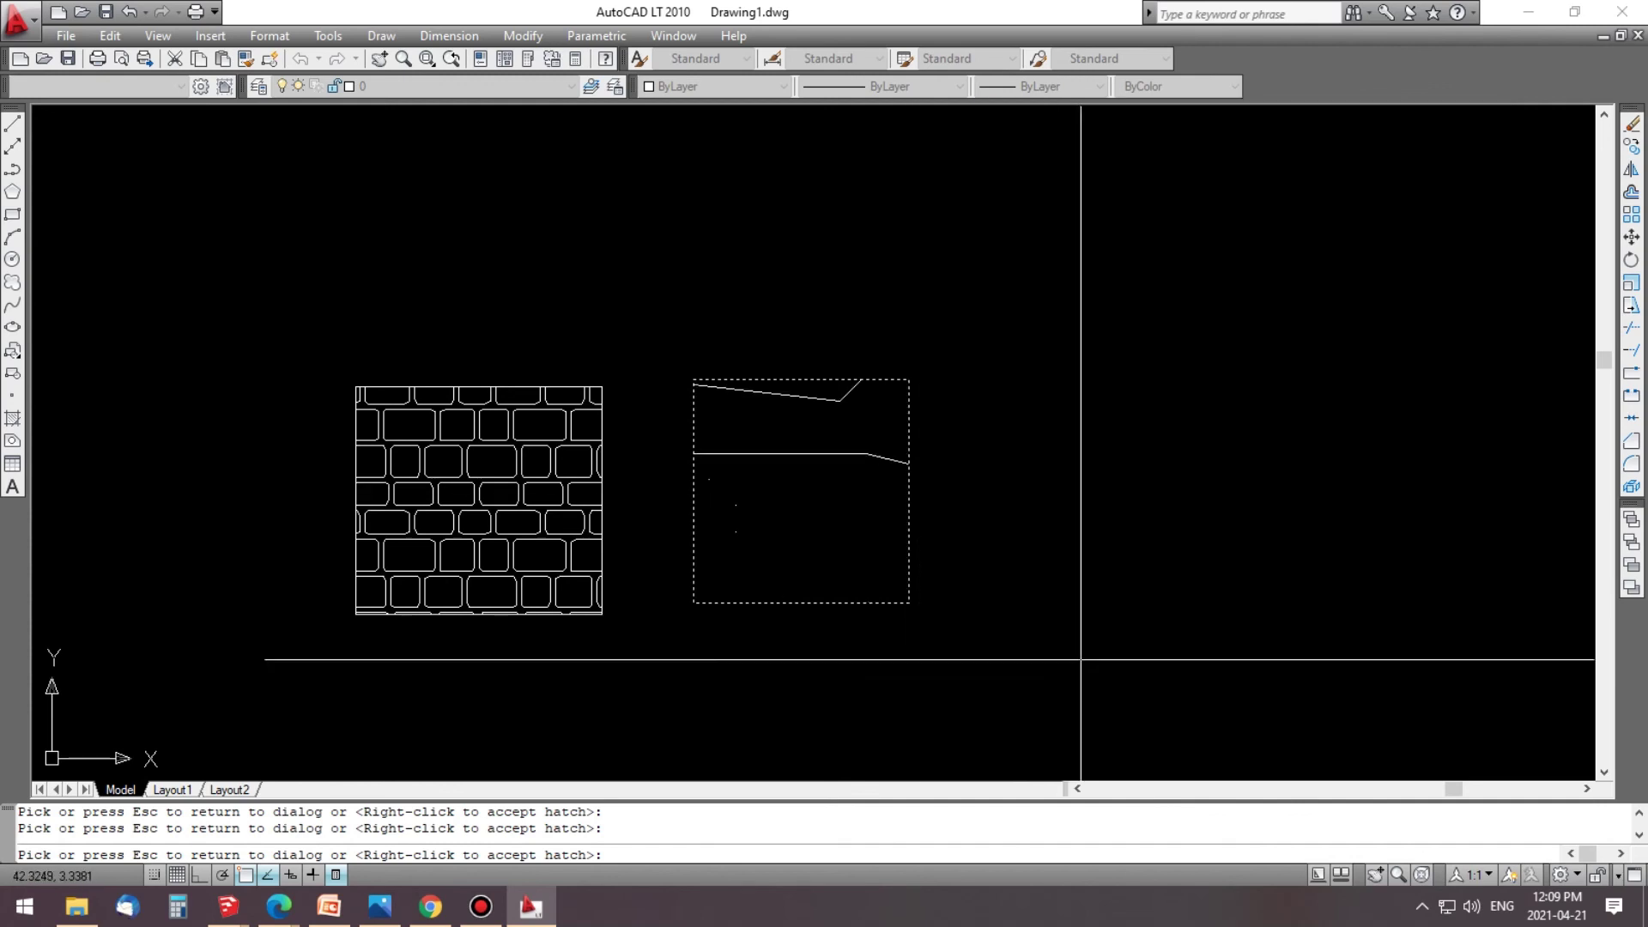
key(Escape)
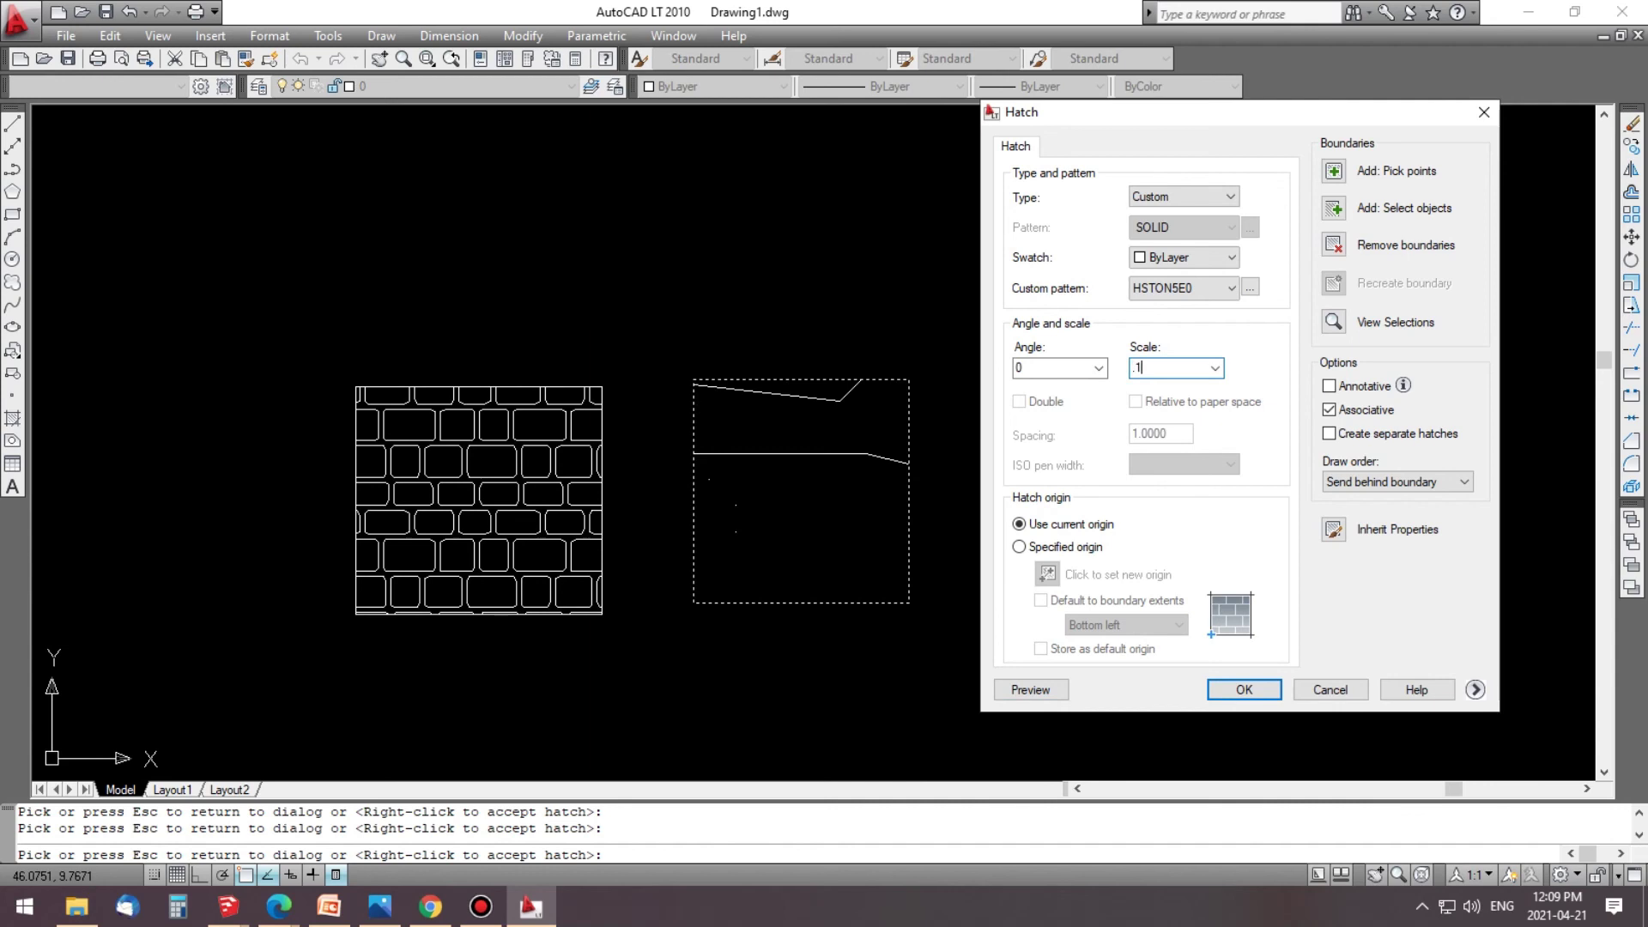
click(1030, 690)
middle_drag(881, 530, 970, 493)
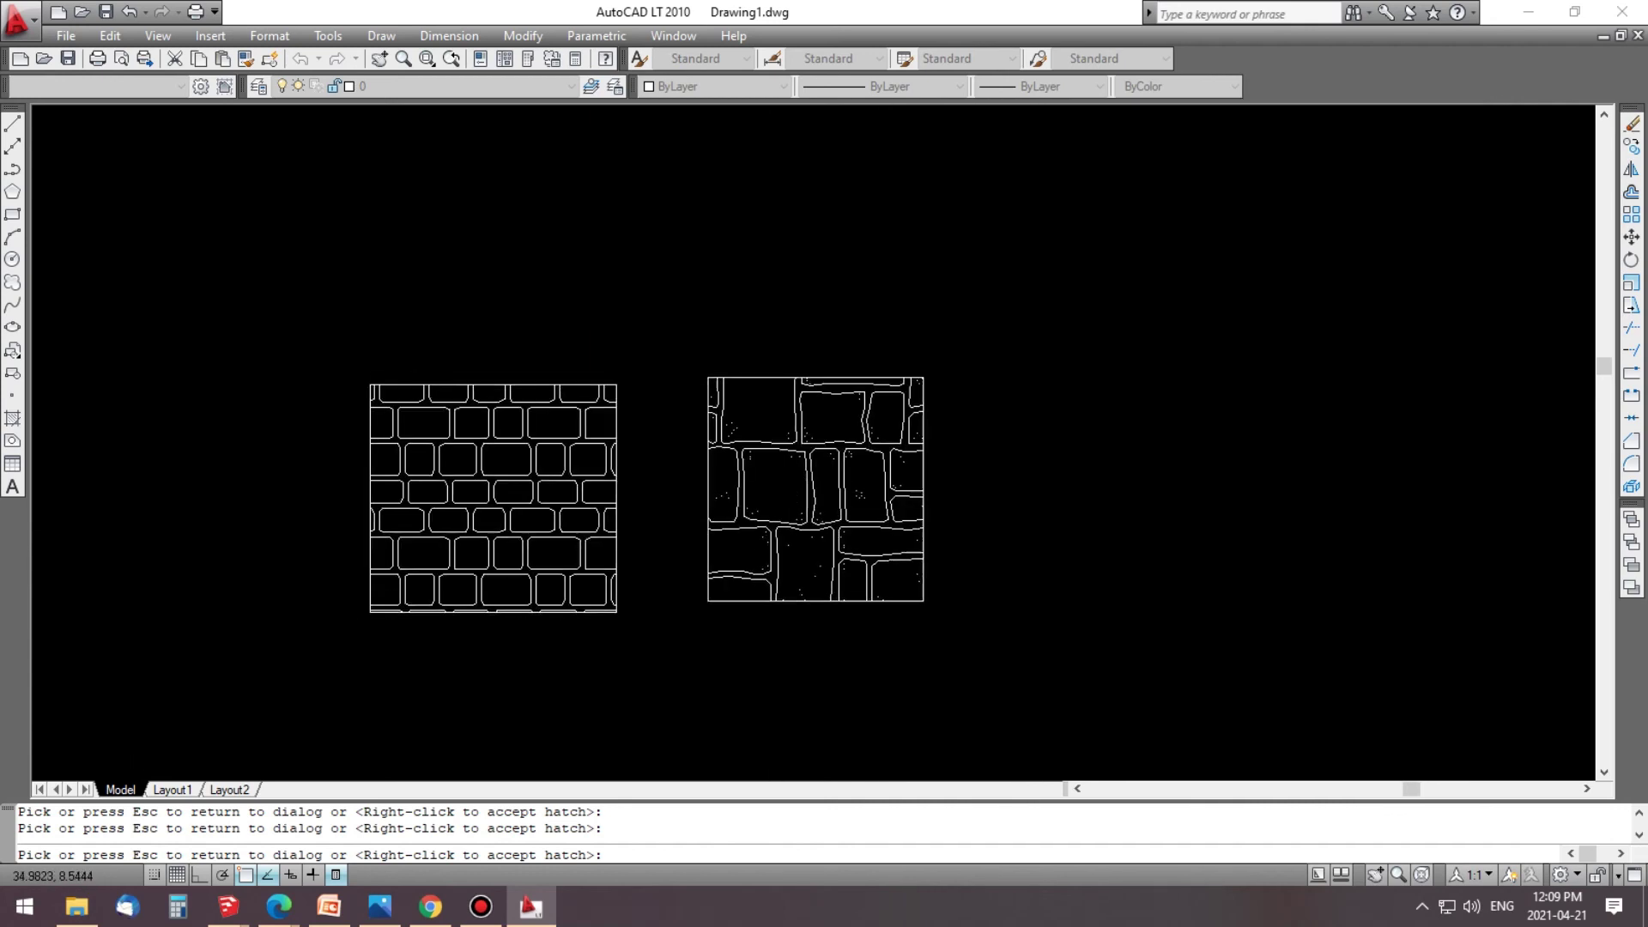
key(Escape)
click(1244, 689)
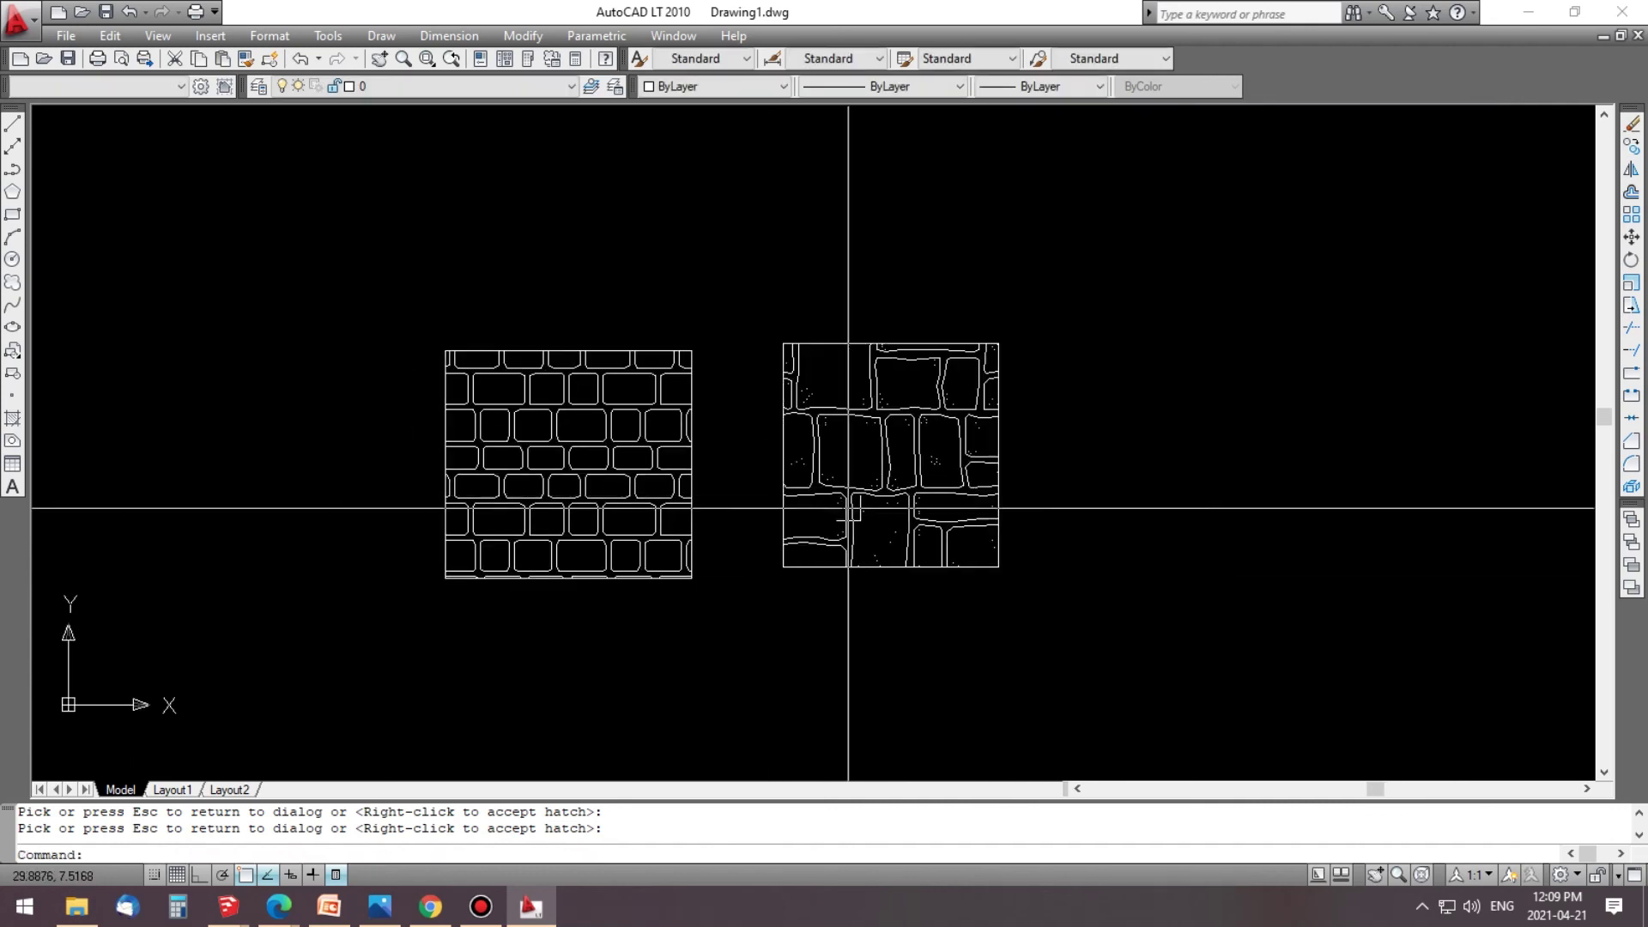
Step: Zoom and pan to center the HSTON1E0 and HSTON5E0 hatched rectangles
scroll(875, 512, up, 5)
scroll(851, 529, down, 2)
middle_drag(851, 529, 1043, 539)
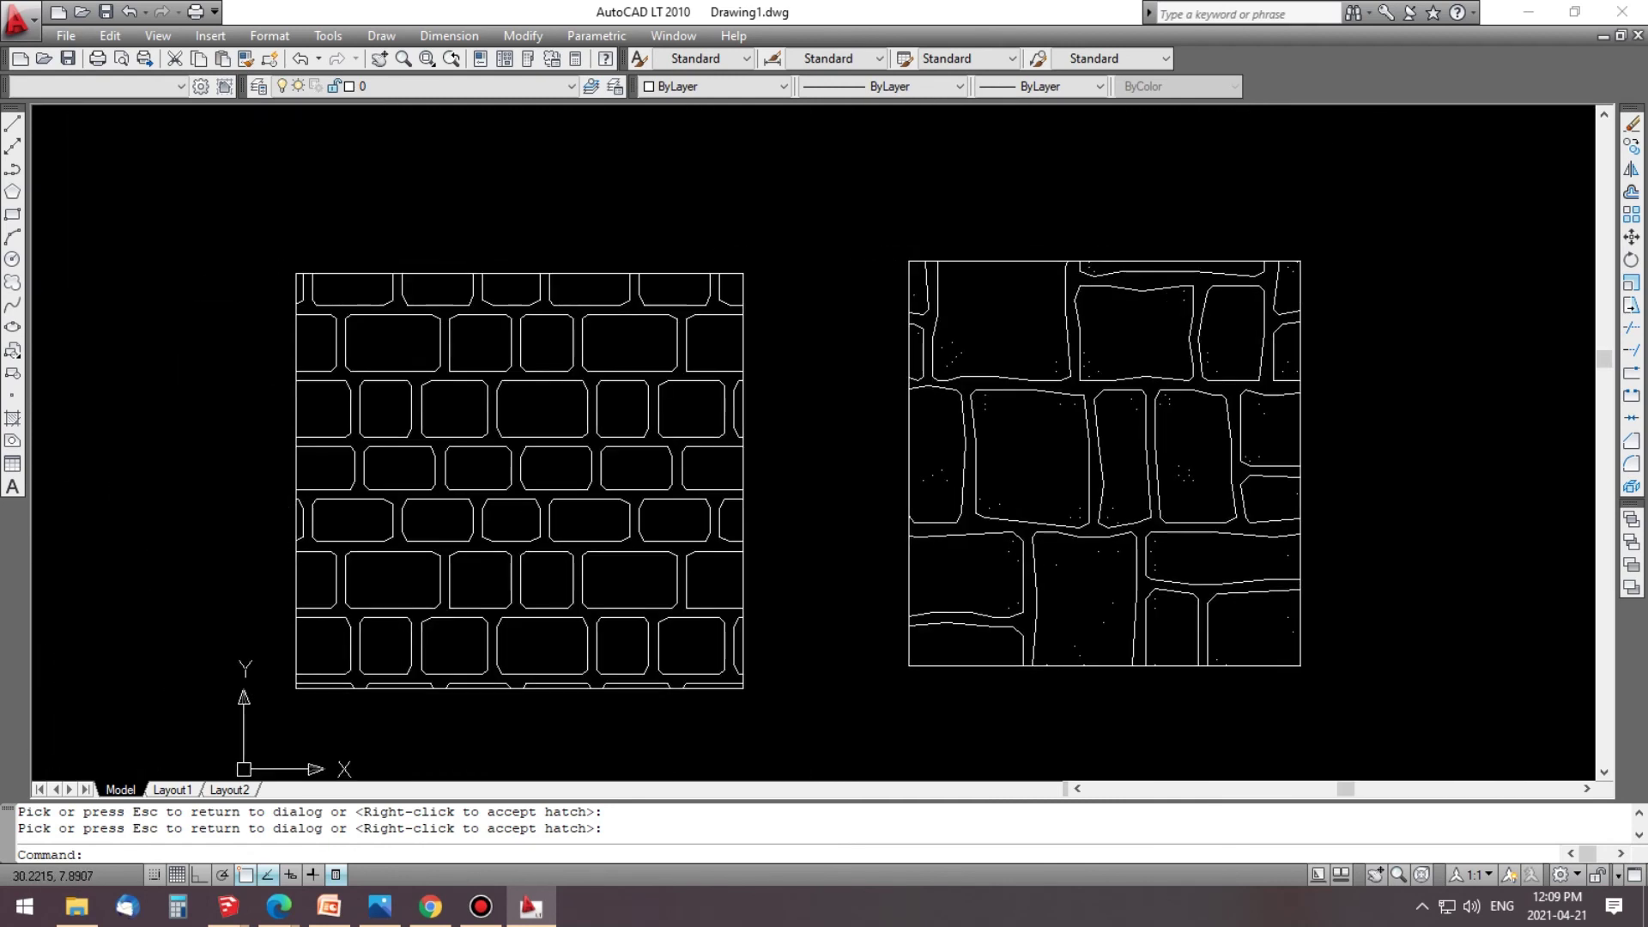